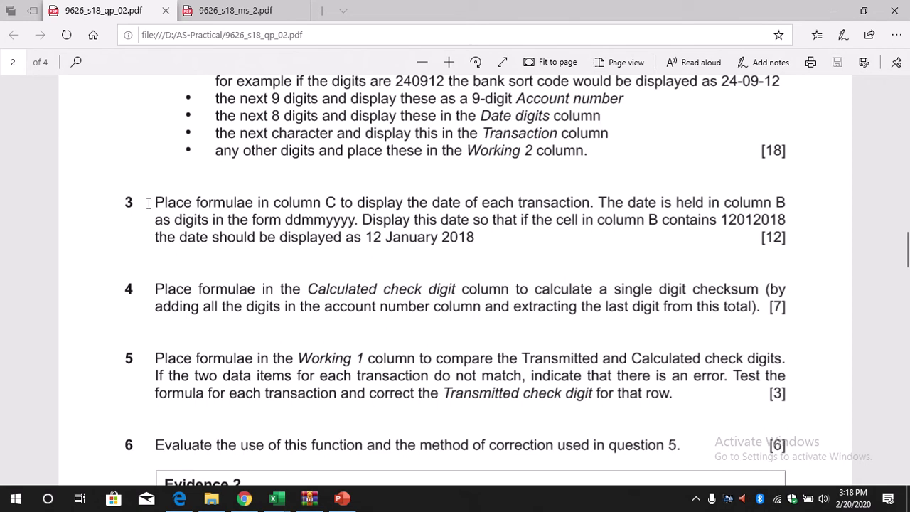
# Highlight question 3's column C instruction, the ddmmyyyy format and the example 12012018.
pyautogui.moveTo(148, 204); pyautogui.dragTo(595, 205)
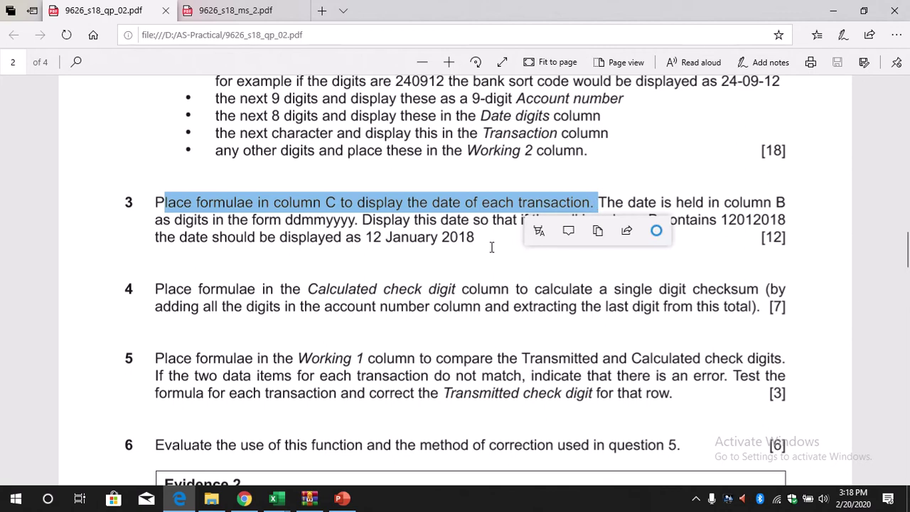
pyautogui.doubleClick(305, 225)
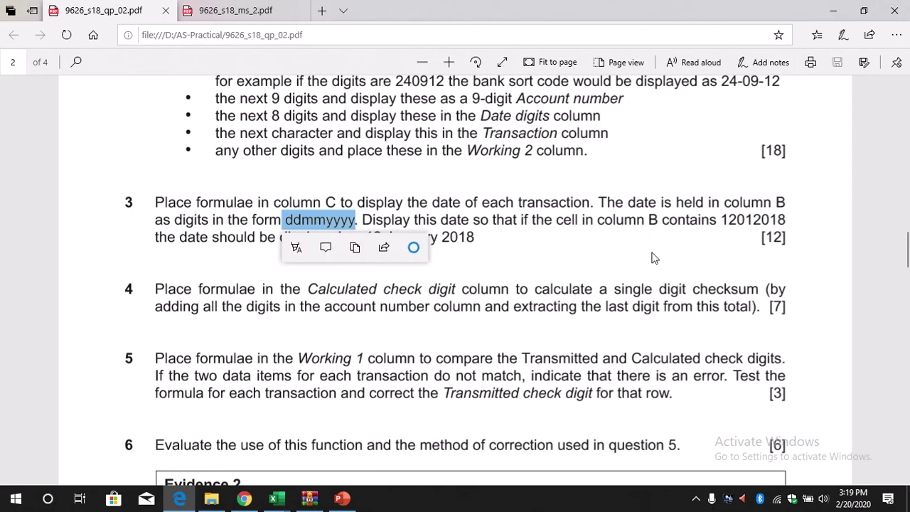
pyautogui.click(723, 222)
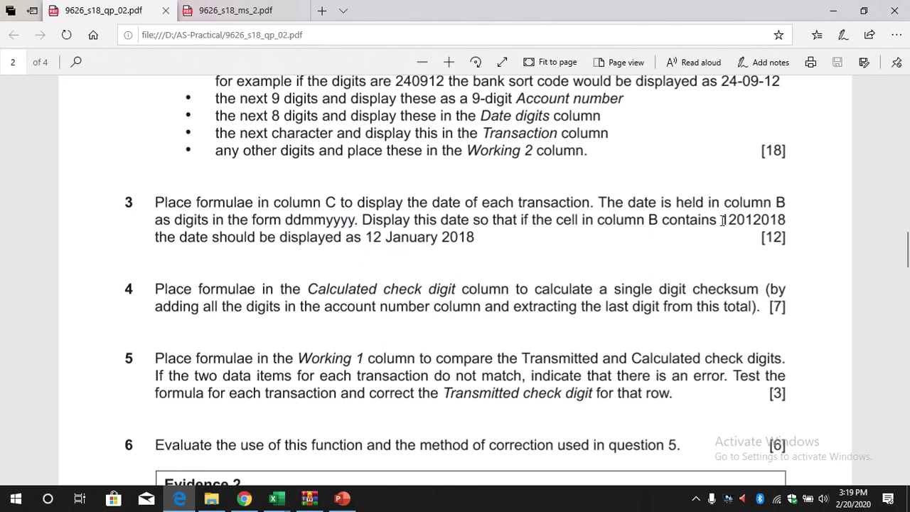
pyautogui.doubleClick(761, 221)
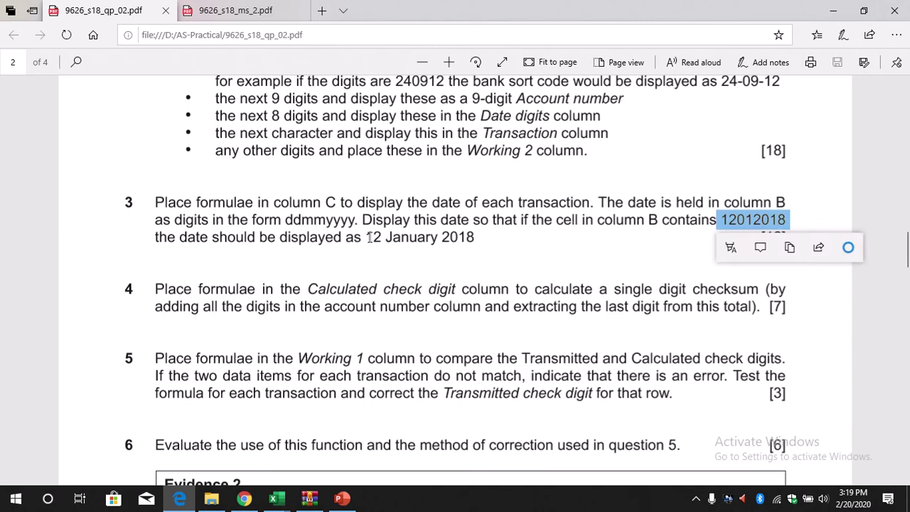
# Note the expected result '12 January 2018', then bring up the completed decryption workbook.
pyautogui.moveTo(369, 236); pyautogui.dragTo(480, 243)
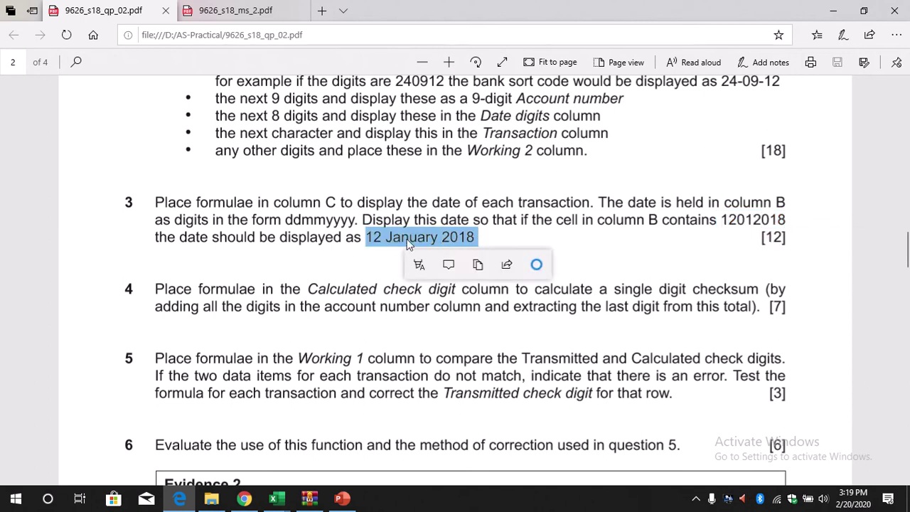
pyautogui.click(277, 507)
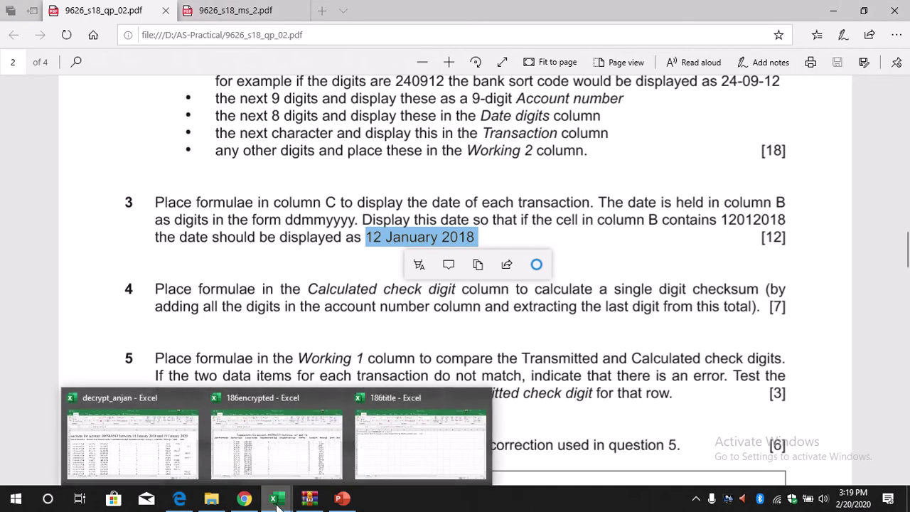
pyautogui.click(163, 444)
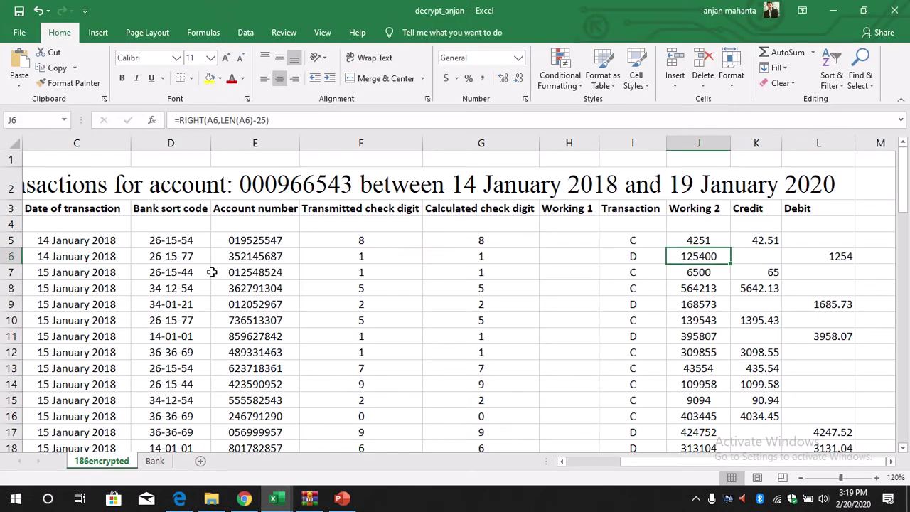
pyautogui.moveTo(635, 467); pyautogui.dragTo(572, 462)
pyautogui.click(260, 241)
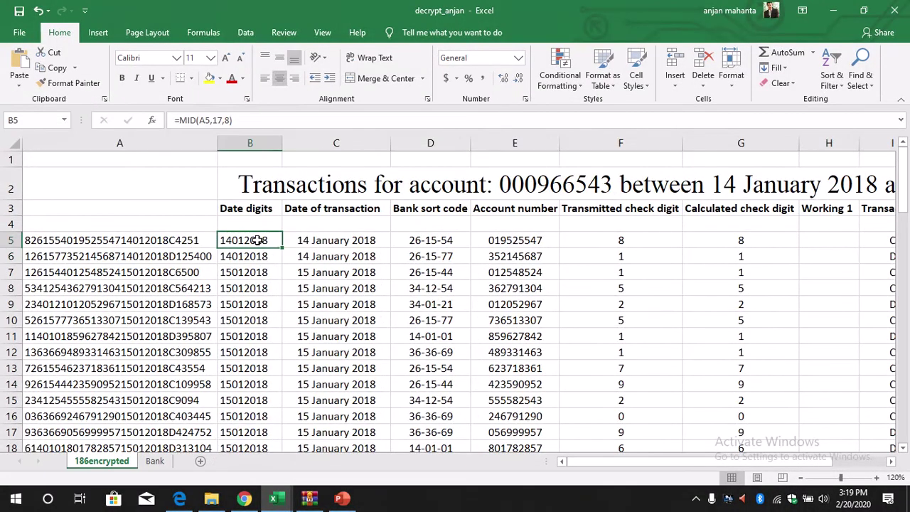
pyautogui.click(350, 242)
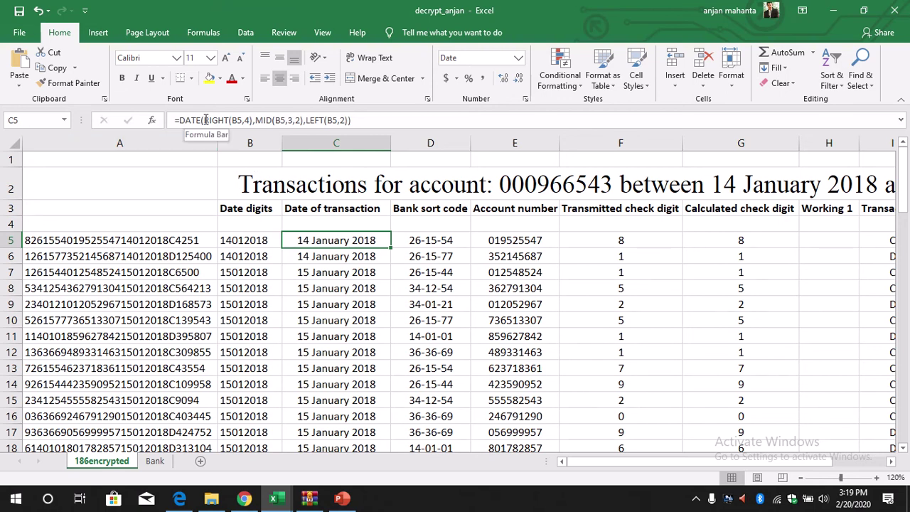
pyautogui.moveTo(206, 120); pyautogui.dragTo(248, 121)
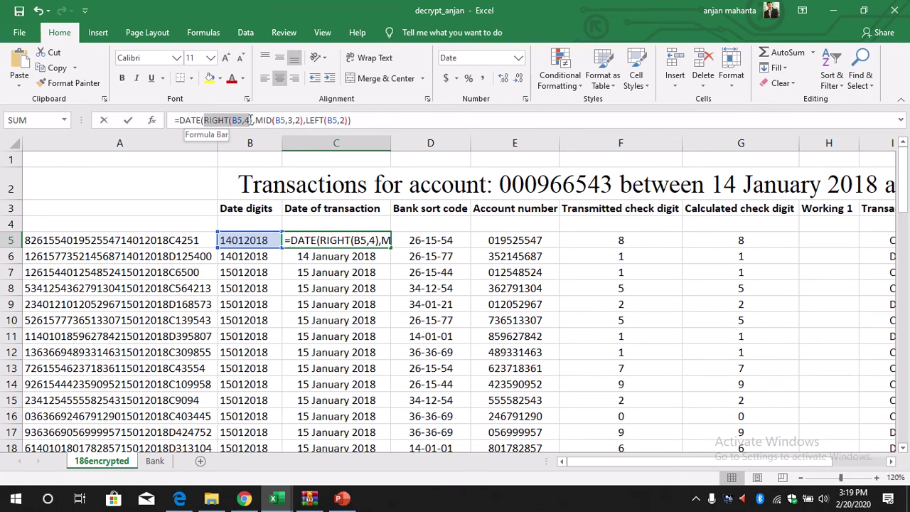
pyautogui.moveTo(251, 120); pyautogui.dragTo(252, 121)
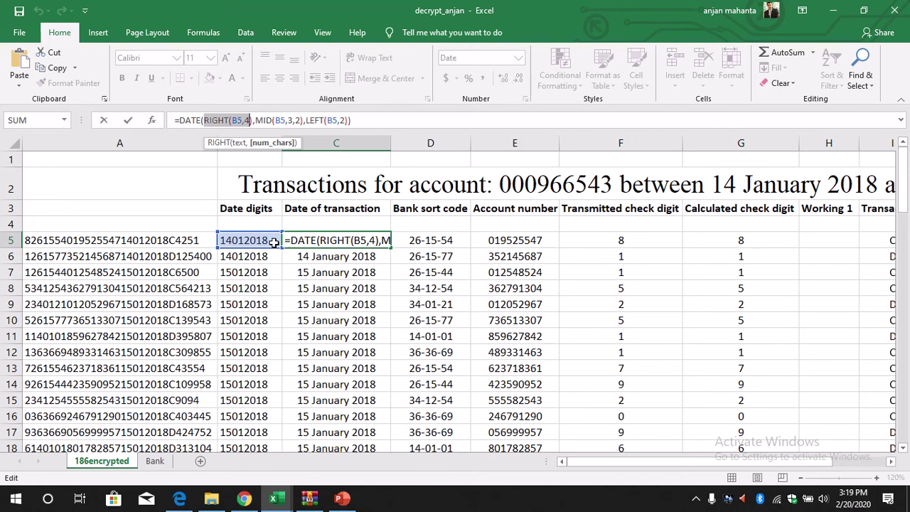
pyautogui.click(256, 121)
pyautogui.moveTo(260, 120); pyautogui.dragTo(297, 120)
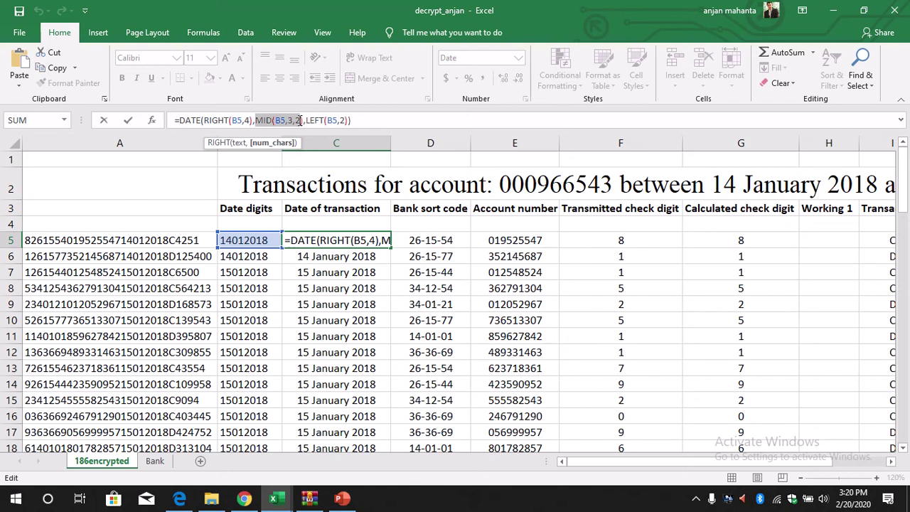
pyautogui.moveTo(300, 120); pyautogui.dragTo(300, 121)
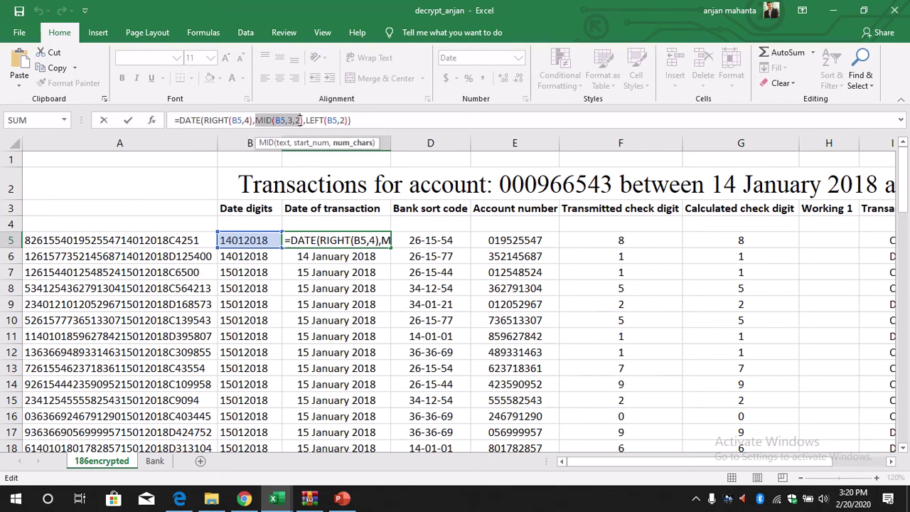
pyautogui.click(359, 119)
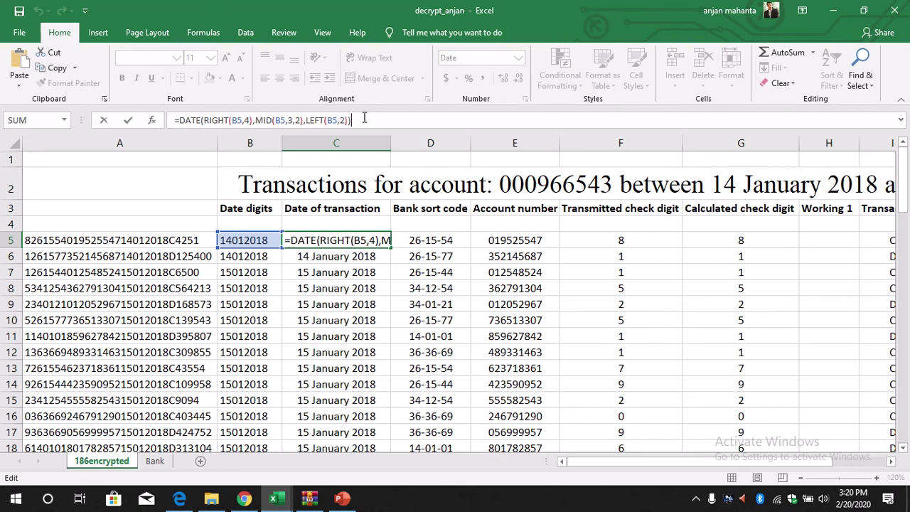
pyautogui.press('Return')
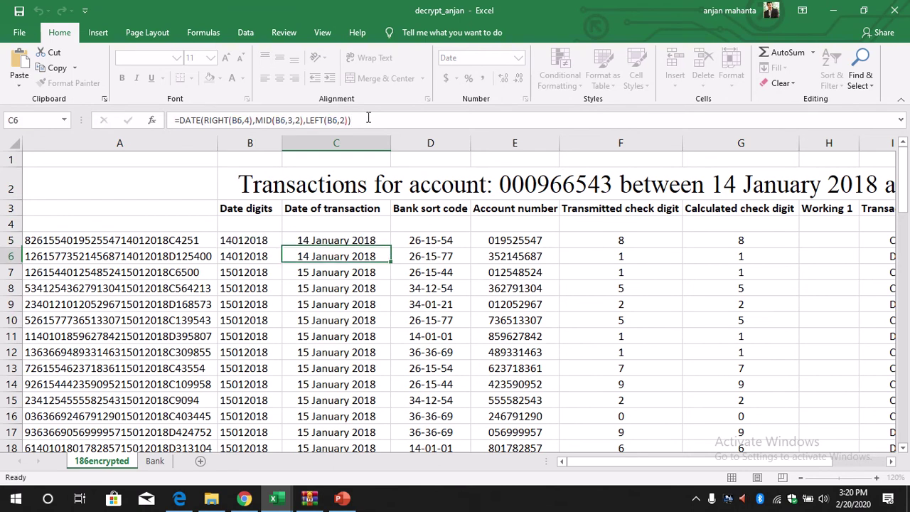
pyautogui.click(343, 243)
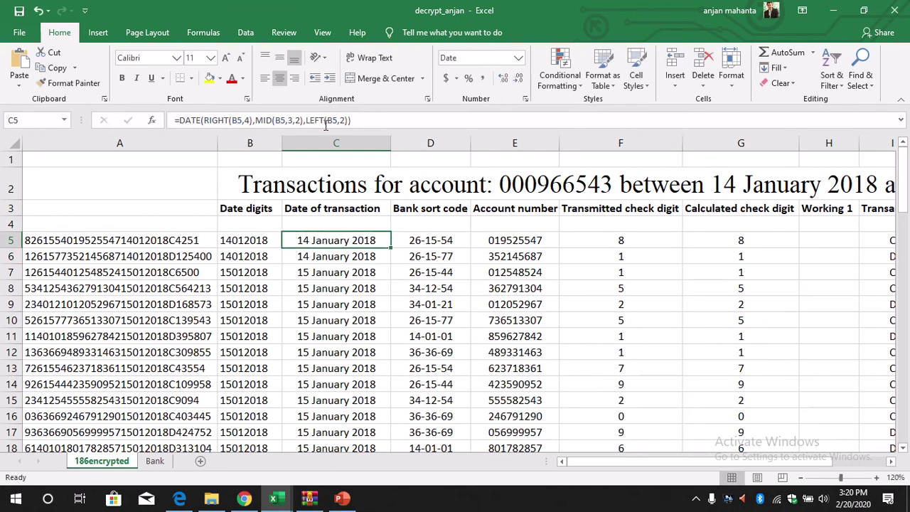
pyautogui.moveTo(359, 119); pyautogui.dragTo(172, 119)
pyautogui.hotkey('ctrl', 'c')
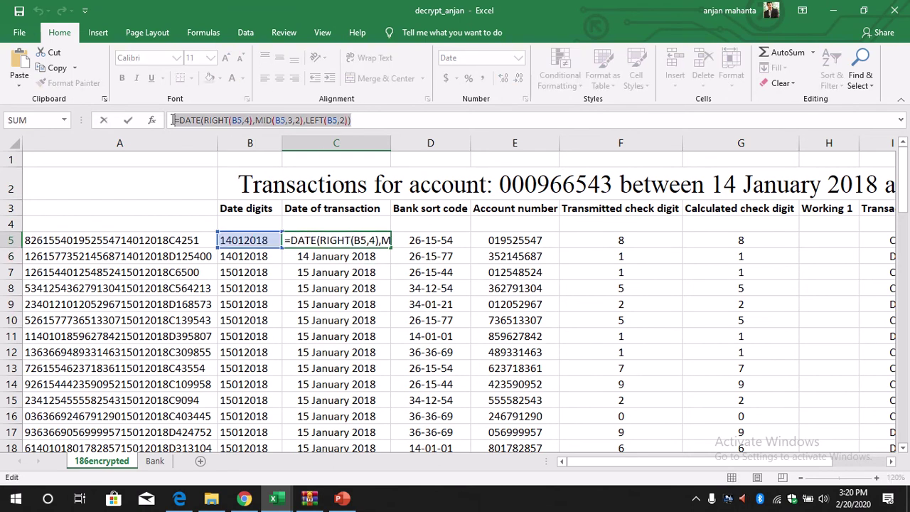
pyautogui.click(359, 123)
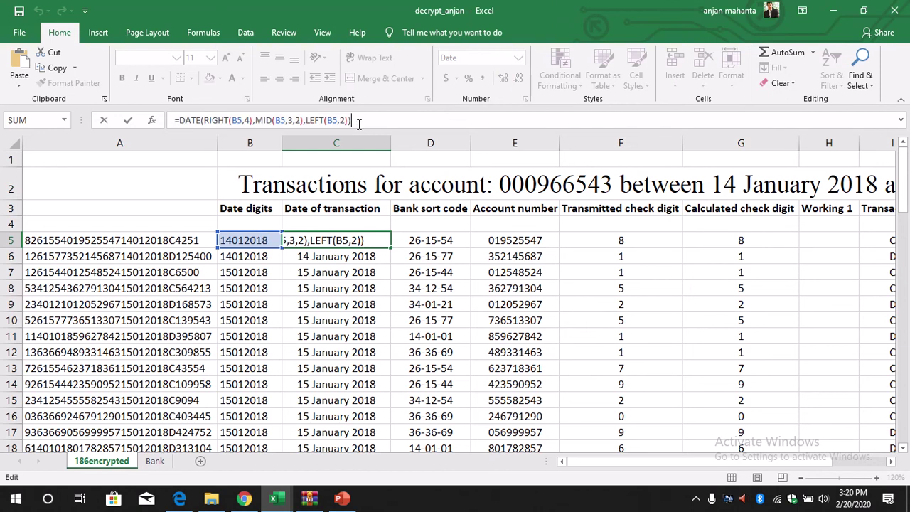
pyautogui.press('Return')
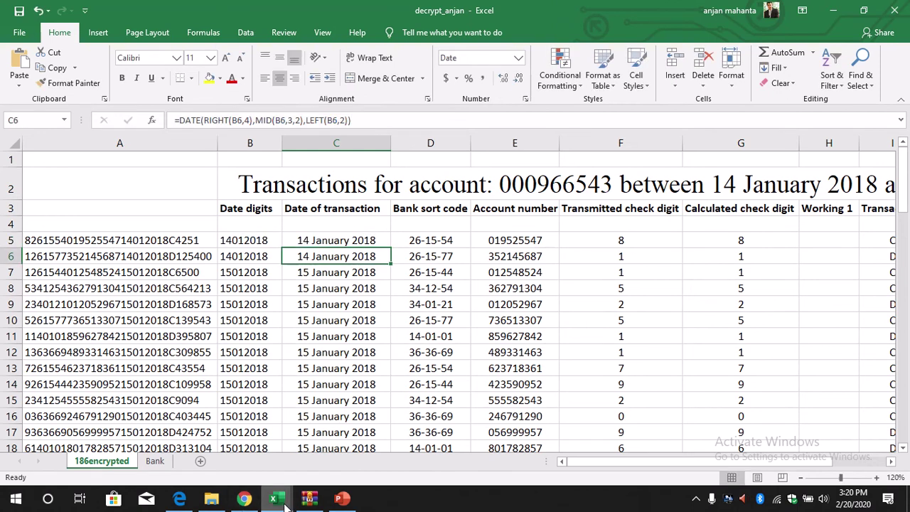
# Paste the DATE formula into C5 of the 186encrypted workbook.
pyautogui.moveTo(284, 506)
pyautogui.click(288, 461)
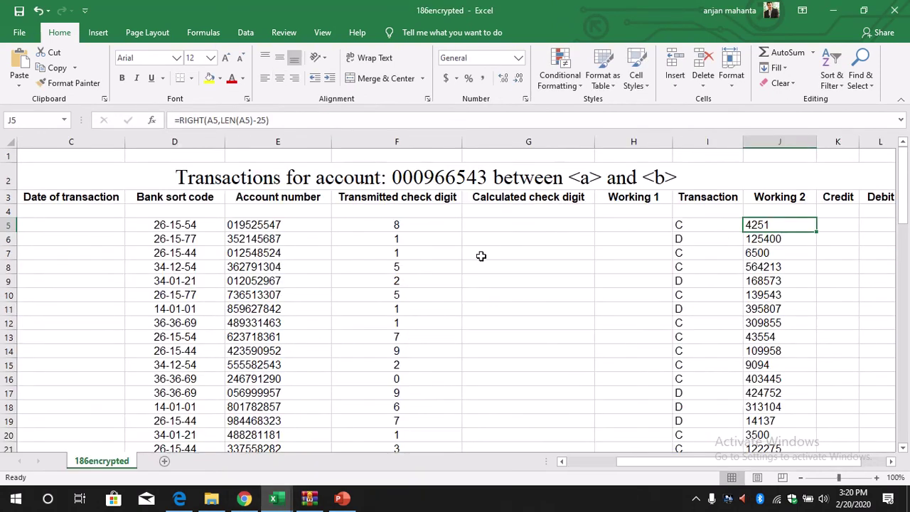
pyautogui.moveTo(649, 462); pyautogui.dragTo(579, 464)
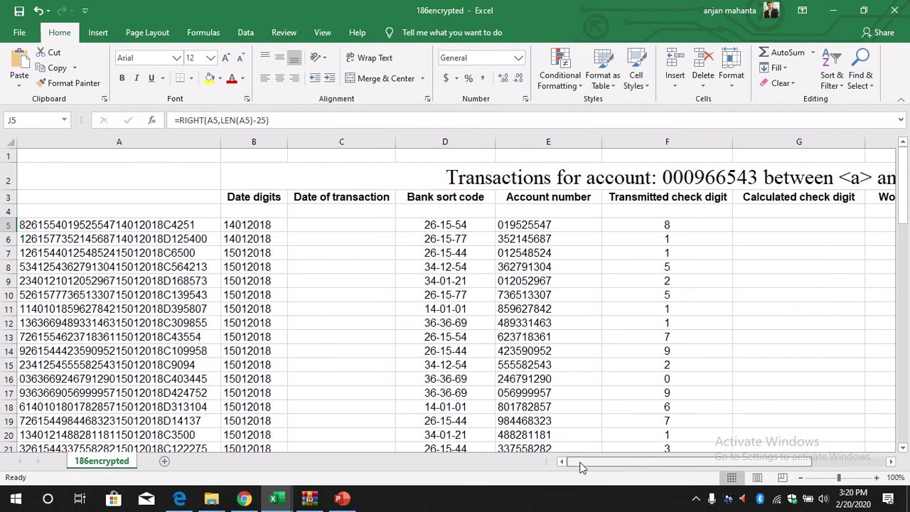
pyautogui.click(342, 225)
pyautogui.hotkey('ctrl', 'v')
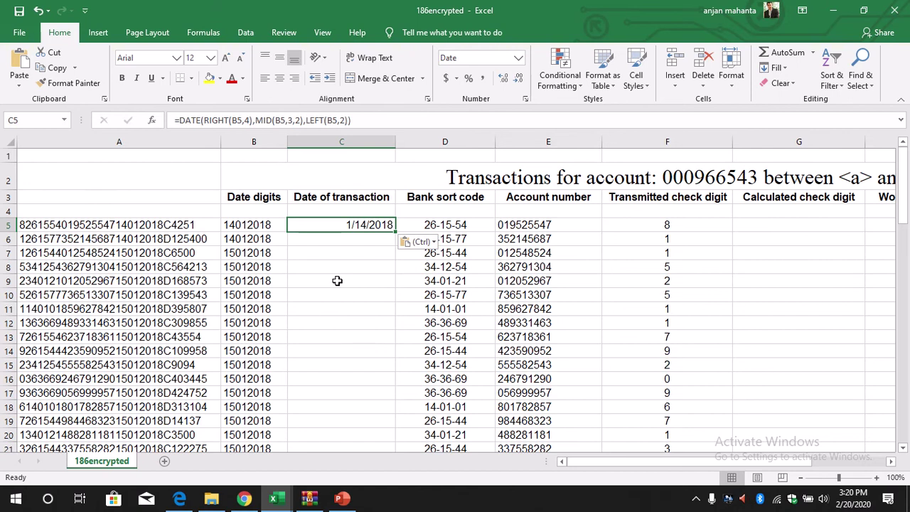
# Recheck the expected date example in the PDF, then return to the 186encrypted workbook.
pyautogui.click(179, 497)
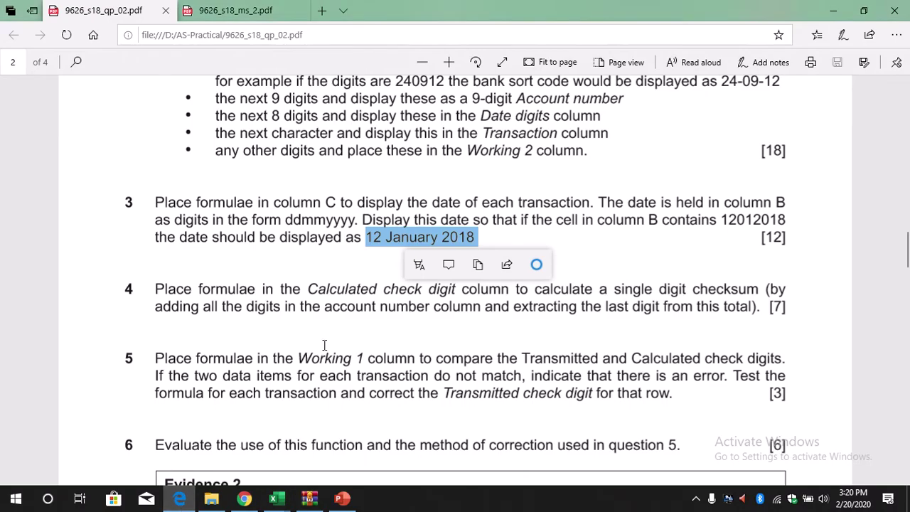
pyautogui.click(367, 239)
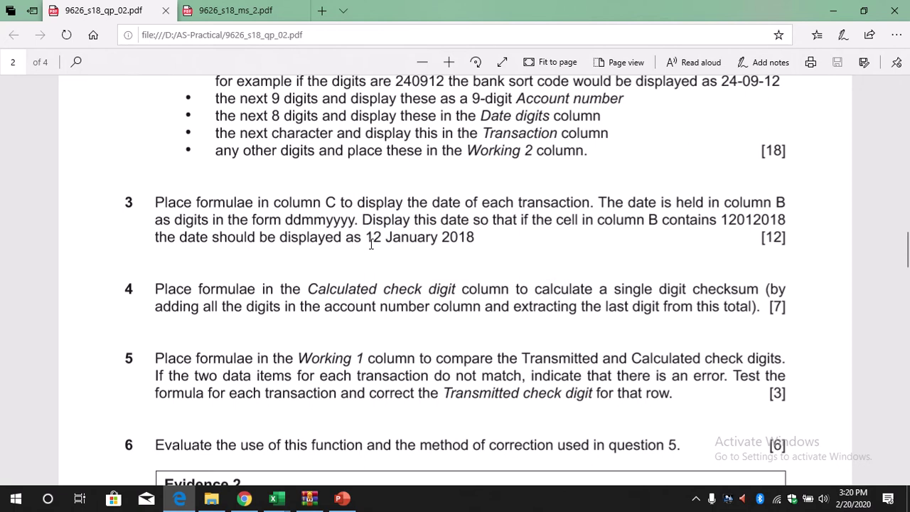
pyautogui.moveTo(365, 239); pyautogui.dragTo(475, 238)
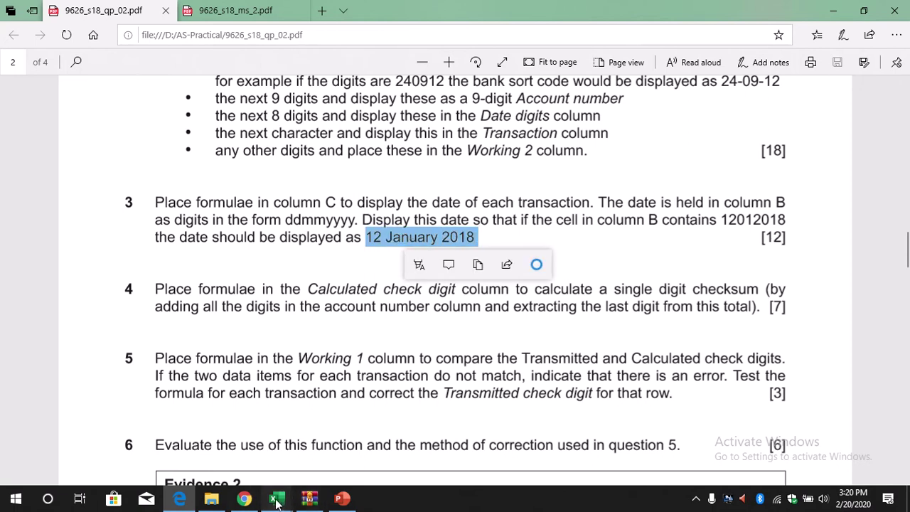
pyautogui.moveTo(273, 497)
pyautogui.click(175, 449)
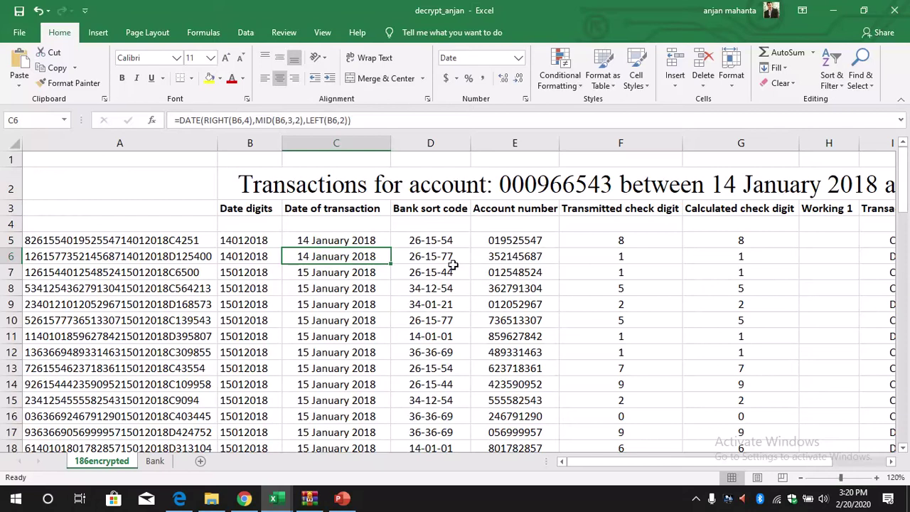
pyautogui.click(290, 455)
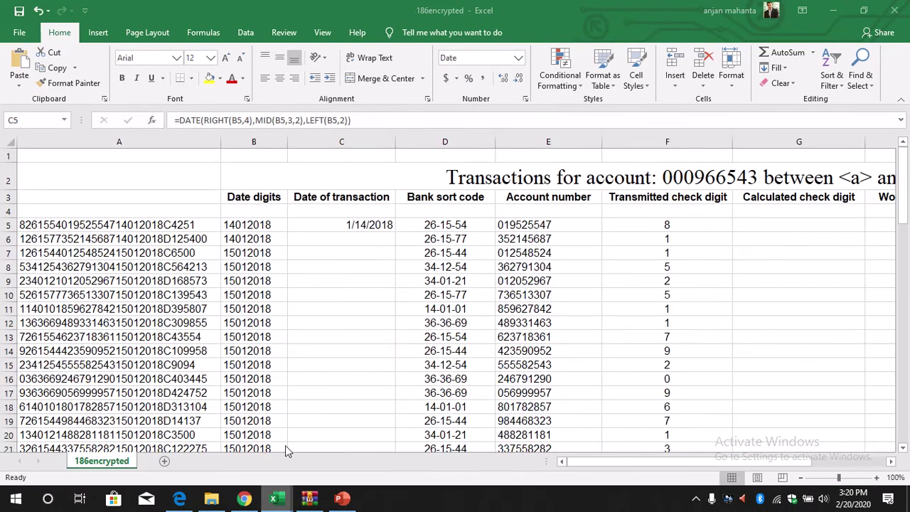
# Format C5 as an English (United Kingdom) '14 March 2012' date and centre it.
pyautogui.click(525, 98)
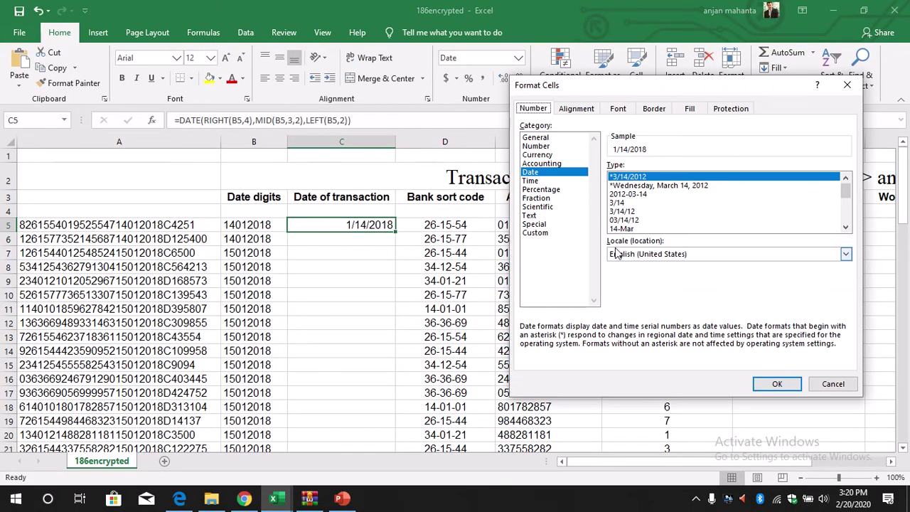
pyautogui.click(636, 256)
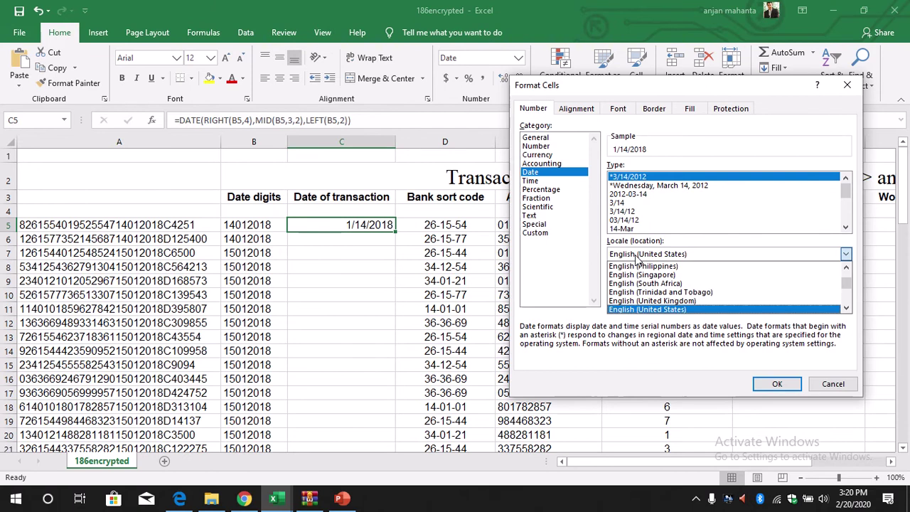
pyautogui.click(644, 300)
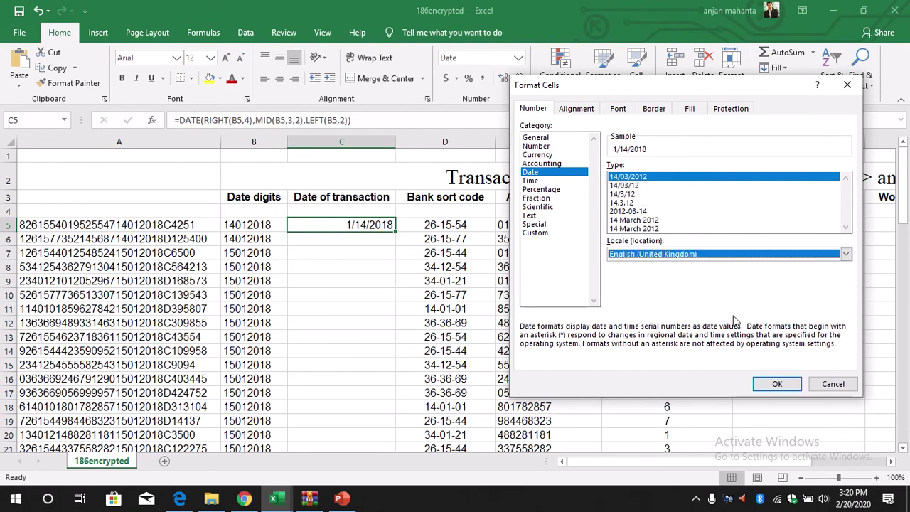
pyautogui.click(639, 220)
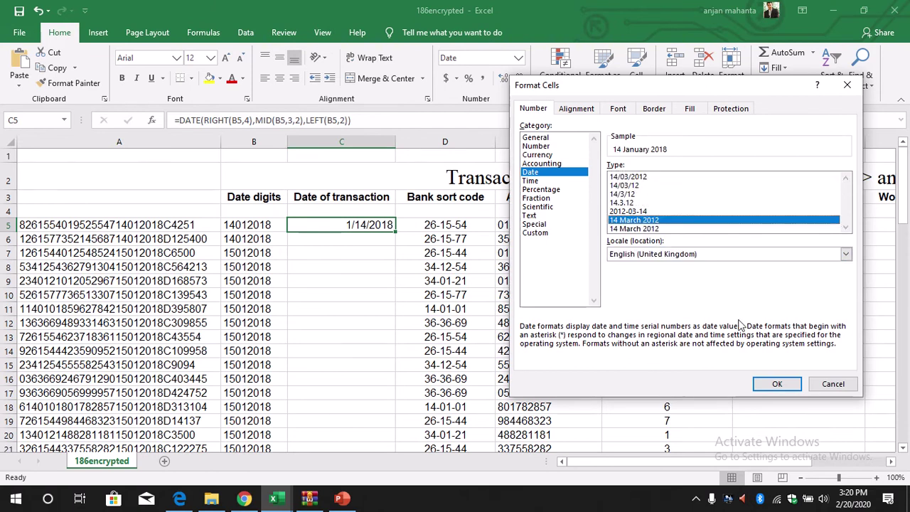
pyautogui.click(773, 382)
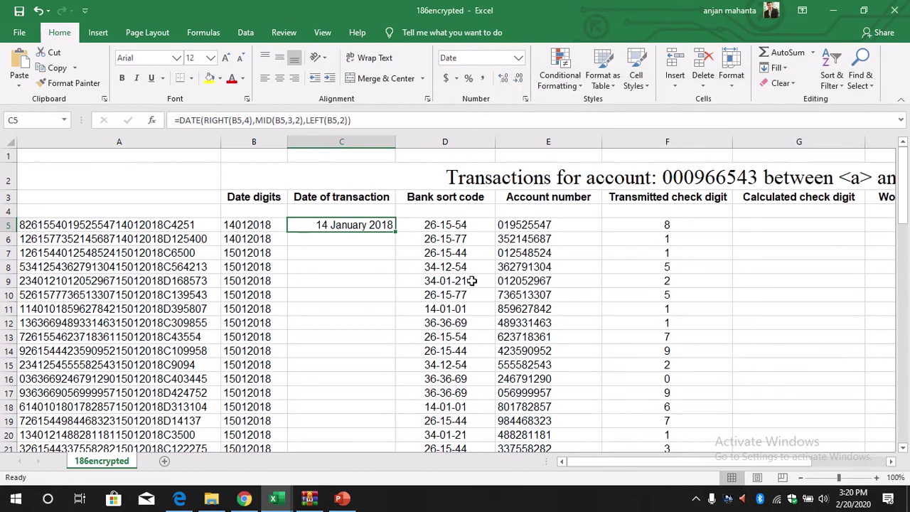
pyautogui.click(279, 79)
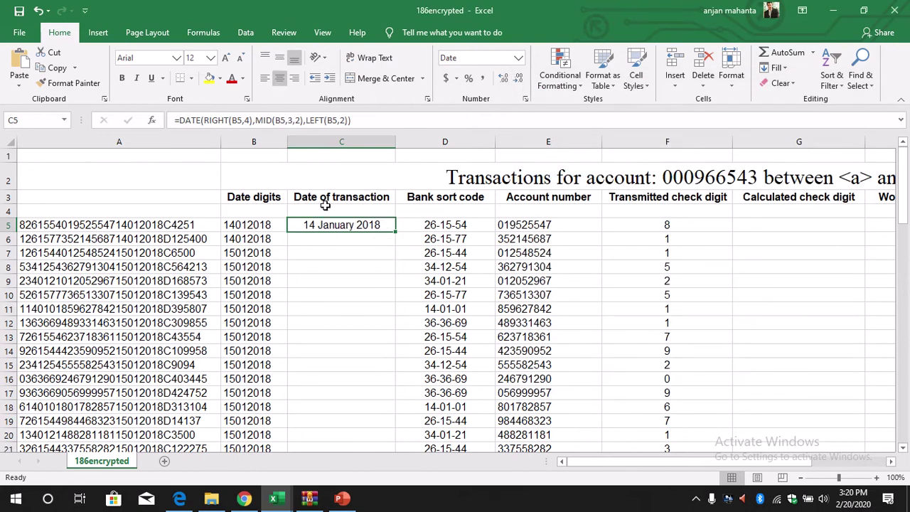
# Fill the date formula down column C to row 80.
pyautogui.moveTo(396, 231); pyautogui.dragTo(364, 410)
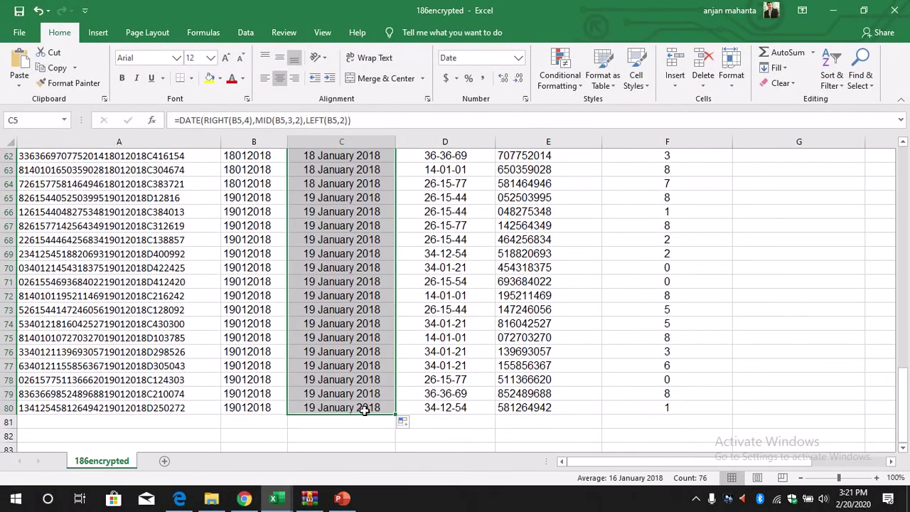
pyautogui.moveTo(905, 386); pyautogui.dragTo(905, 245)
pyautogui.click(606, 232)
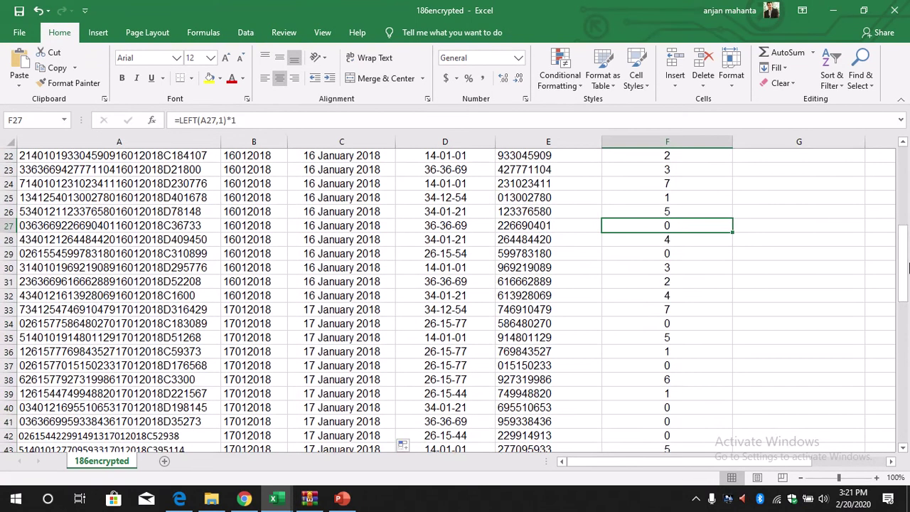
pyautogui.scroll(7, 527, 252)
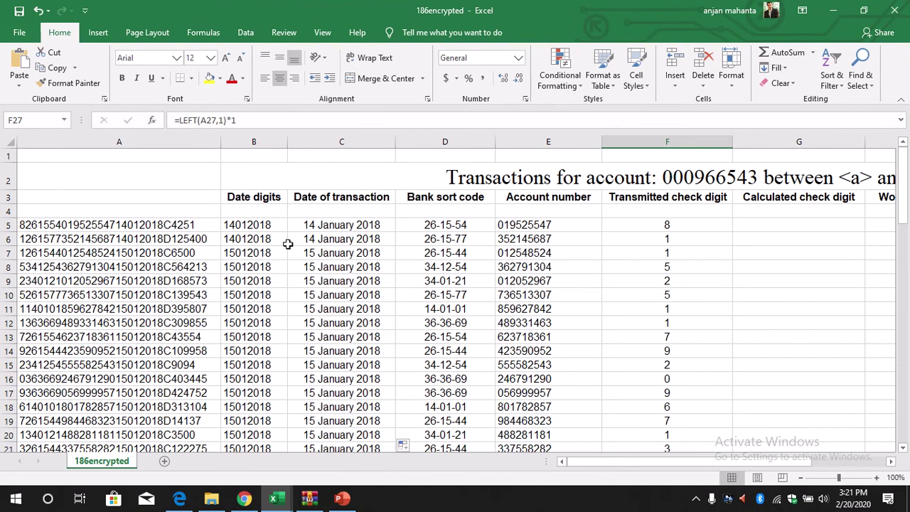
# Clear the date highlight and scroll down to the check-digit questions in the PDF.
pyautogui.click(181, 499)
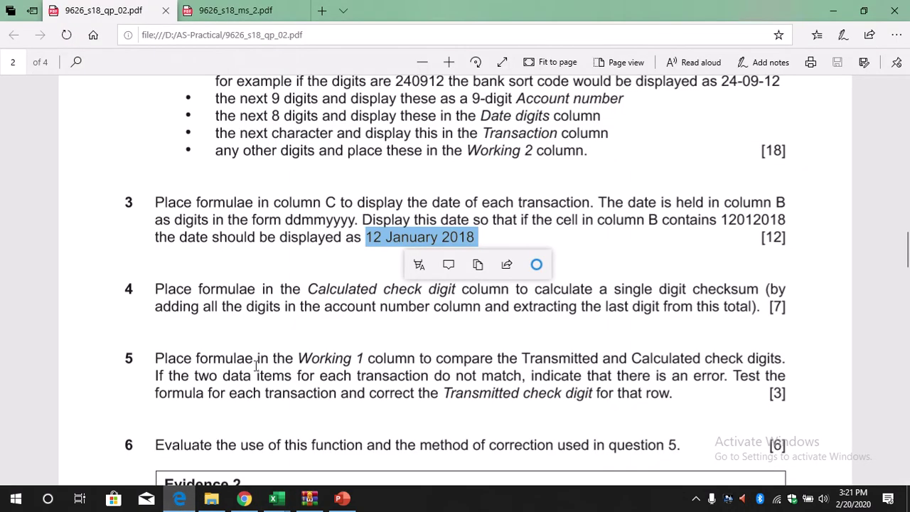
pyautogui.click(494, 233)
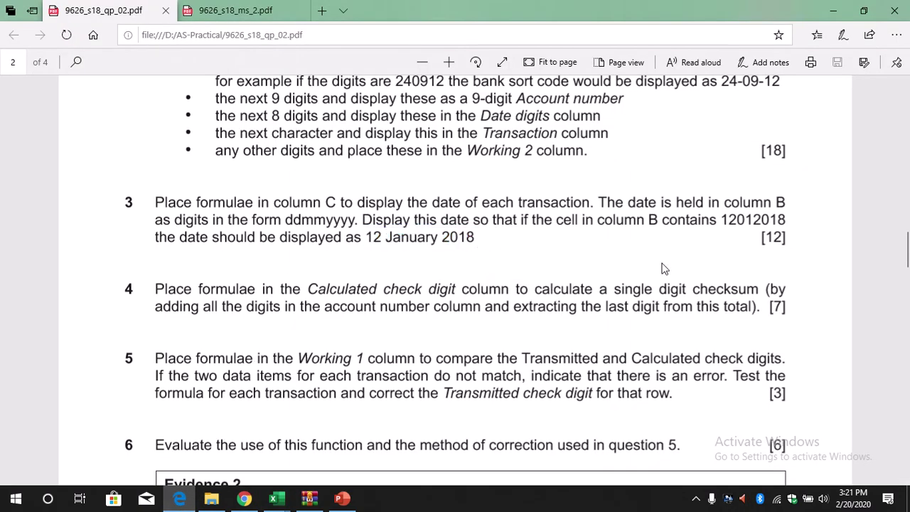
pyautogui.scroll(-3, 907, 251)
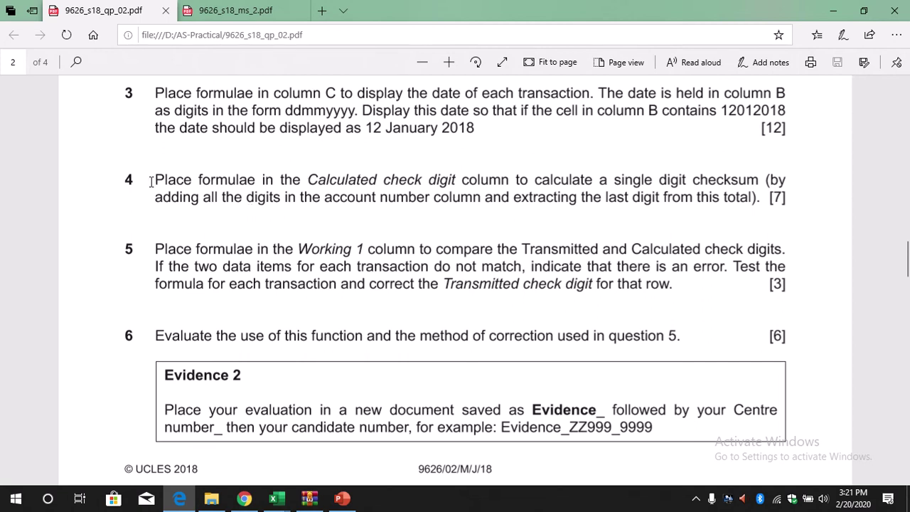
# Mark the start of question 4, then bring the decrypt_anjan workbook forward.
pyautogui.moveTo(155, 179); pyautogui.dragTo(328, 179)
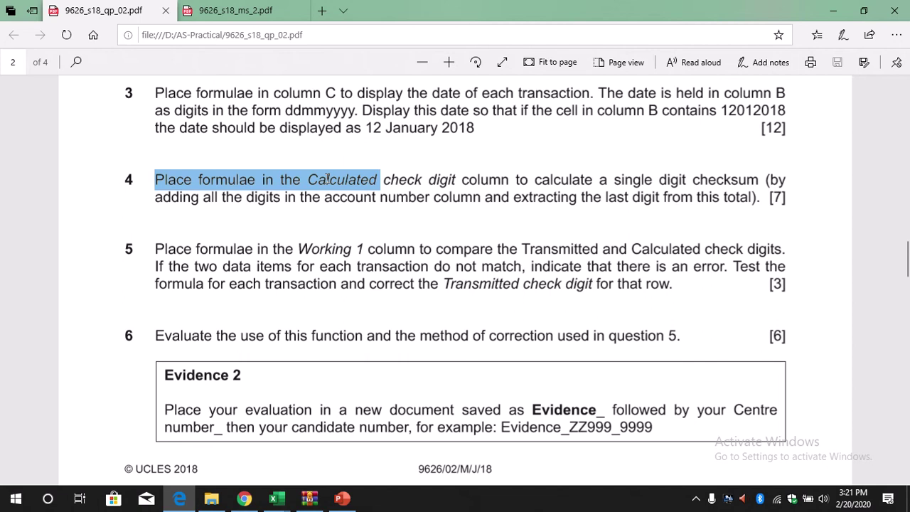
pyautogui.click(277, 224)
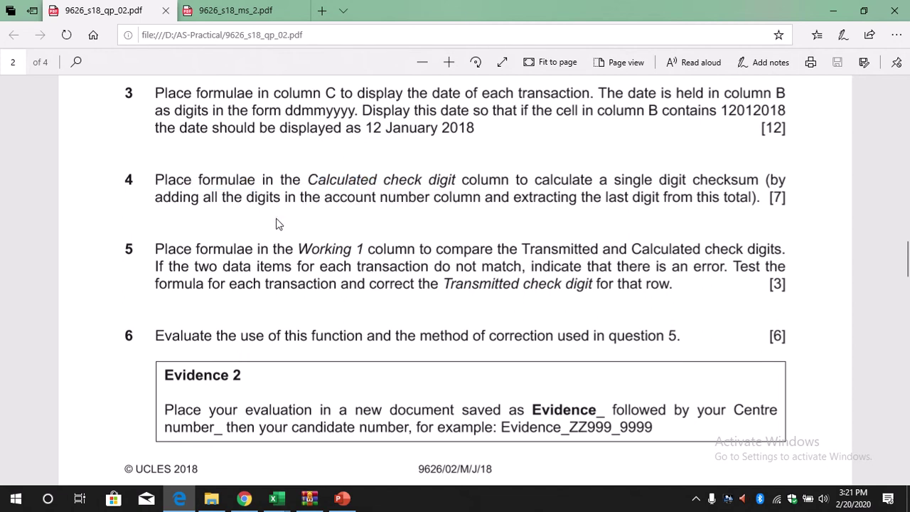
pyautogui.click(277, 501)
pyautogui.click(161, 429)
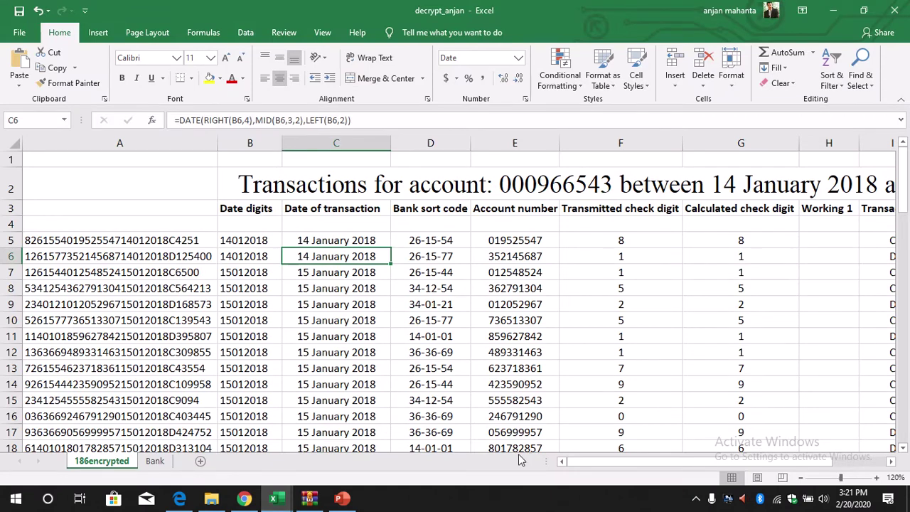
pyautogui.click(517, 241)
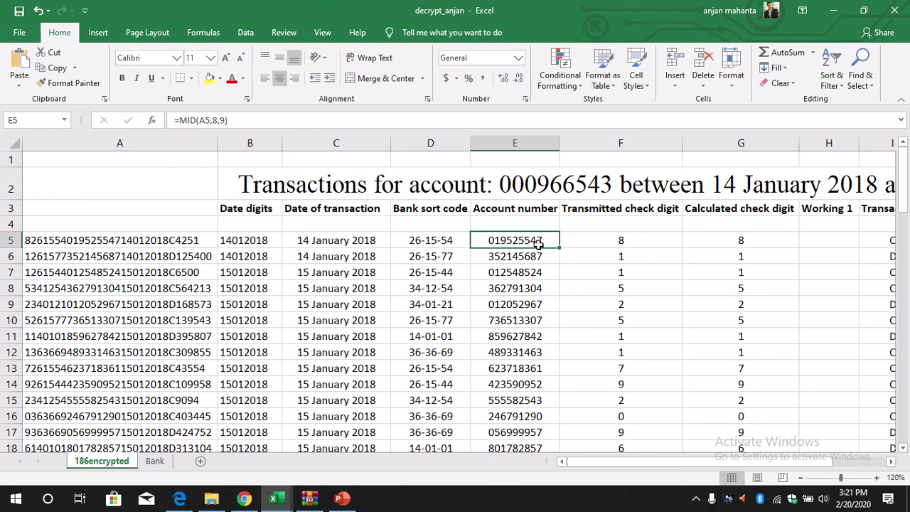
pyautogui.moveTo(592, 461); pyautogui.dragTo(616, 463)
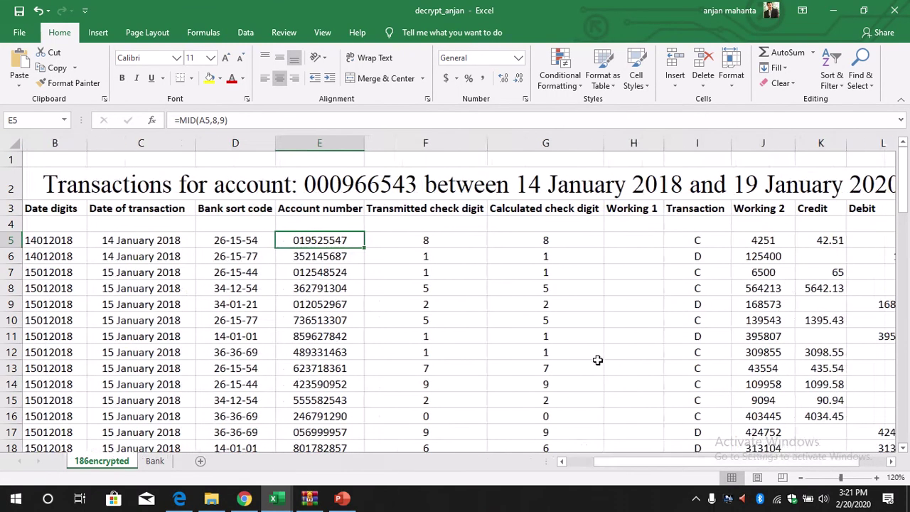
pyautogui.click(571, 240)
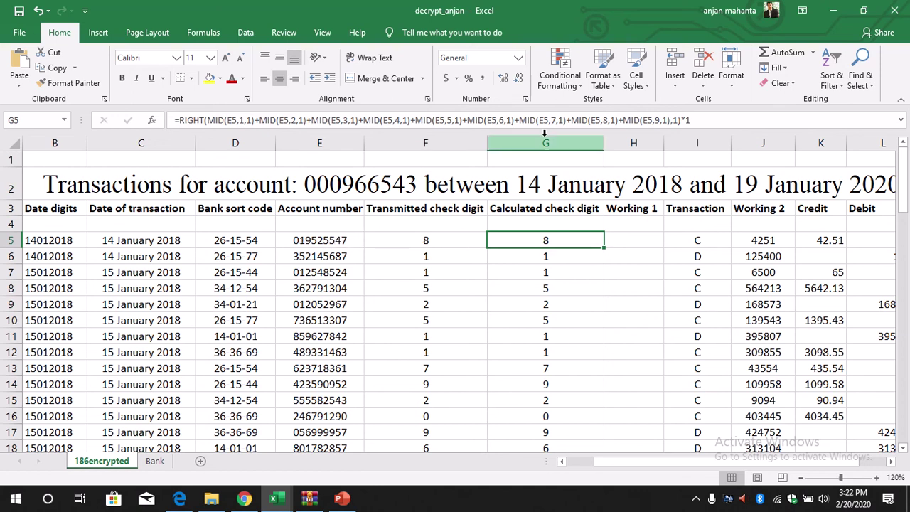
# Select G5's check-digit formula, including its trailing *1, and confirm it unchanged.
pyautogui.click(693, 119)
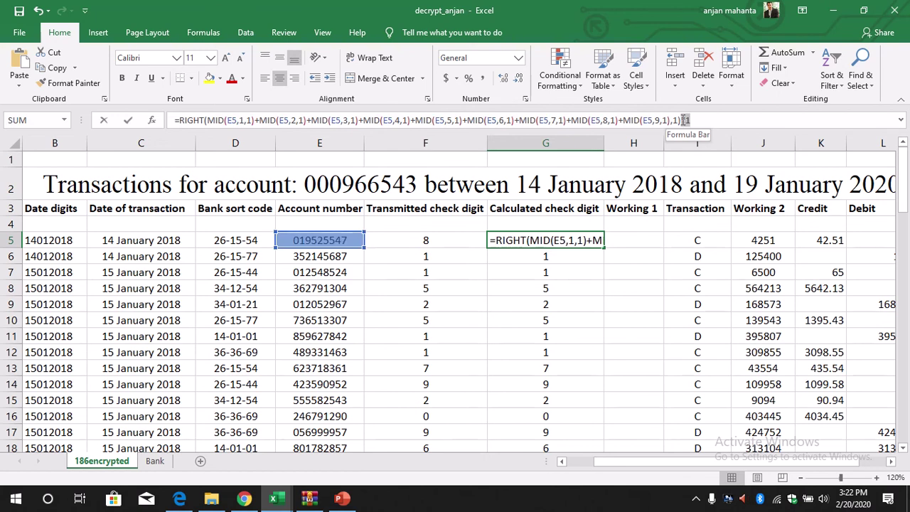
pyautogui.moveTo(688, 120); pyautogui.dragTo(176, 122)
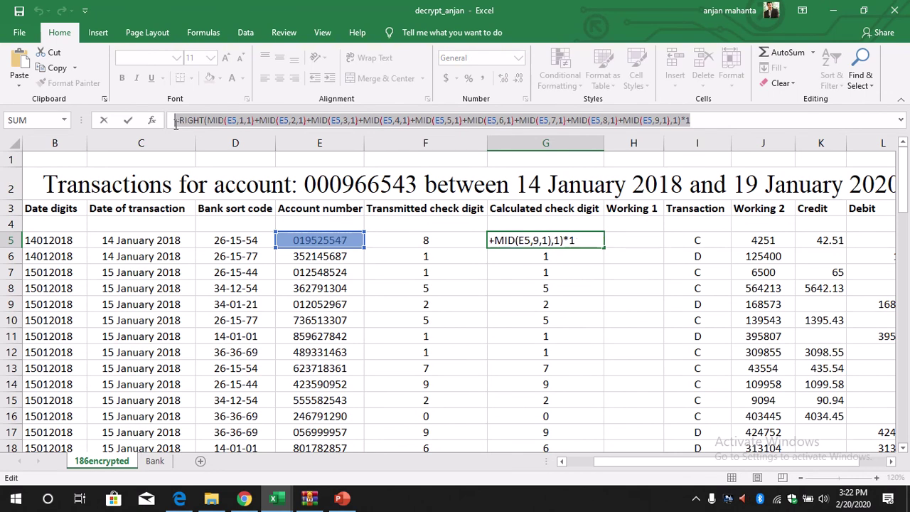
pyautogui.click(706, 120)
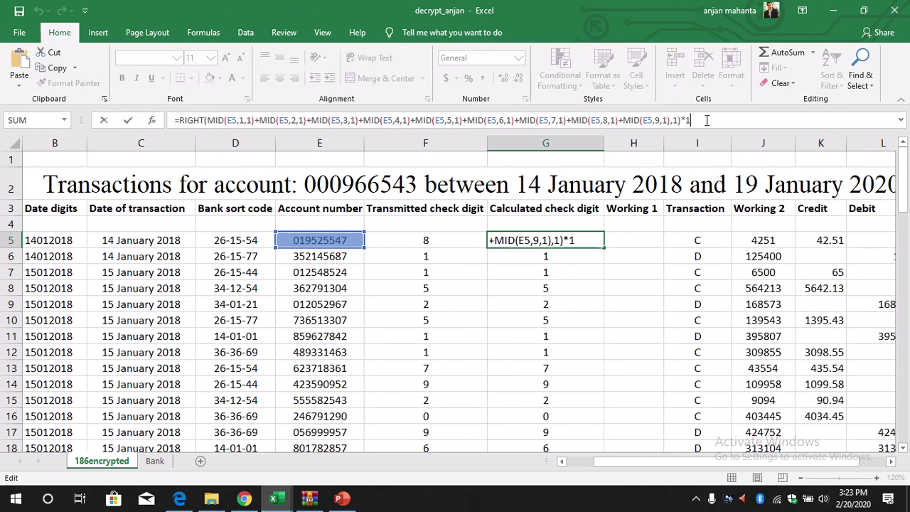
pyautogui.moveTo(691, 121); pyautogui.dragTo(680, 121)
pyautogui.click(718, 120)
pyautogui.press('Return')
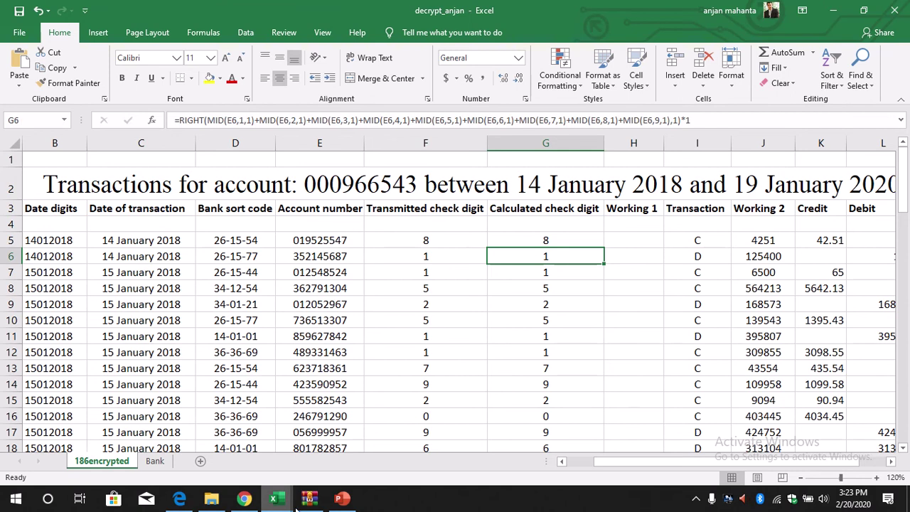
# Paste the check-digit formula into G5 of the 186encrypted workbook.
pyautogui.moveTo(277, 499)
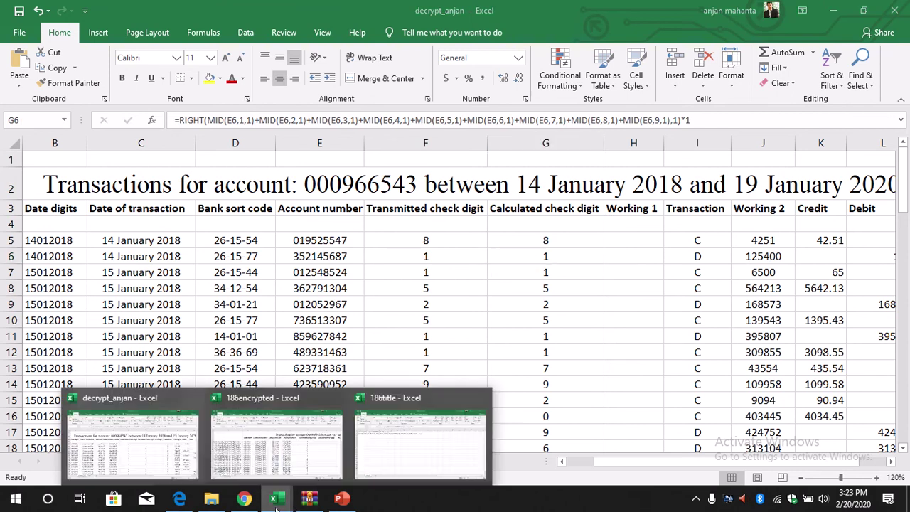
pyautogui.click(308, 447)
pyautogui.click(761, 225)
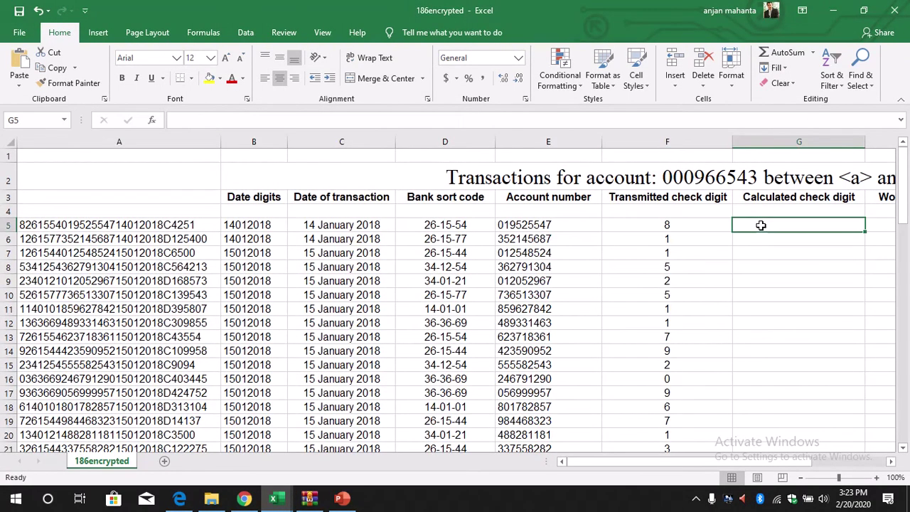
pyautogui.write('=RIGHT(MID(E5,1,1)+MID(E5,2,1)+MID(E5,3,1)+MID(E5,4,1)+MID(E5,5,1)+MID(E5,6,1)+MID(E5,7,1)+MID(E5,8,1)+MID(E5,9,1))*1')
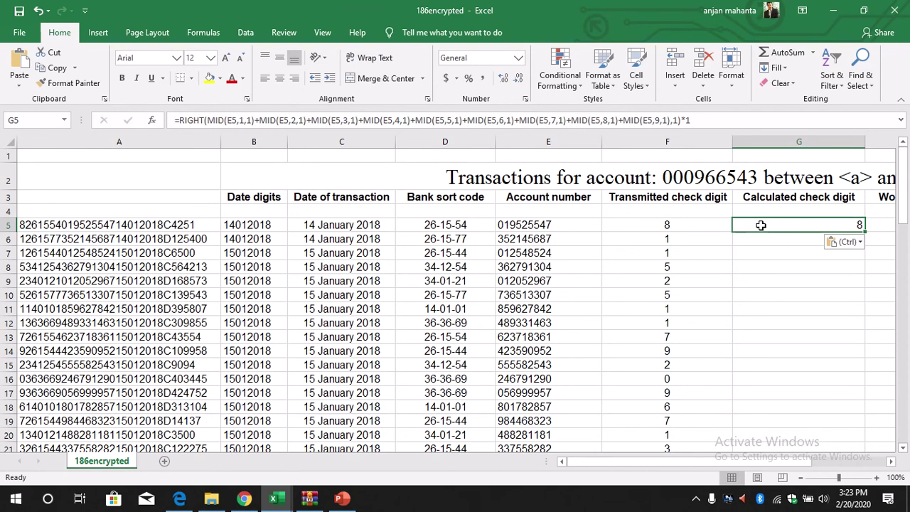
pyautogui.press('Return')
# Fill G5's formula down to row 80 and verify the copy in G27.
pyautogui.click(761, 225)
pyautogui.moveTo(867, 232); pyautogui.dragTo(802, 214)
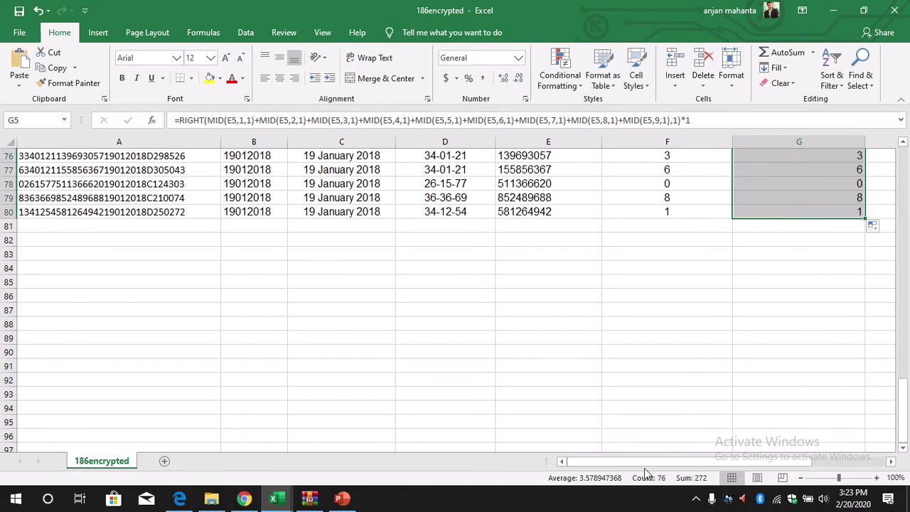
pyautogui.moveTo(699, 467); pyautogui.dragTo(754, 427)
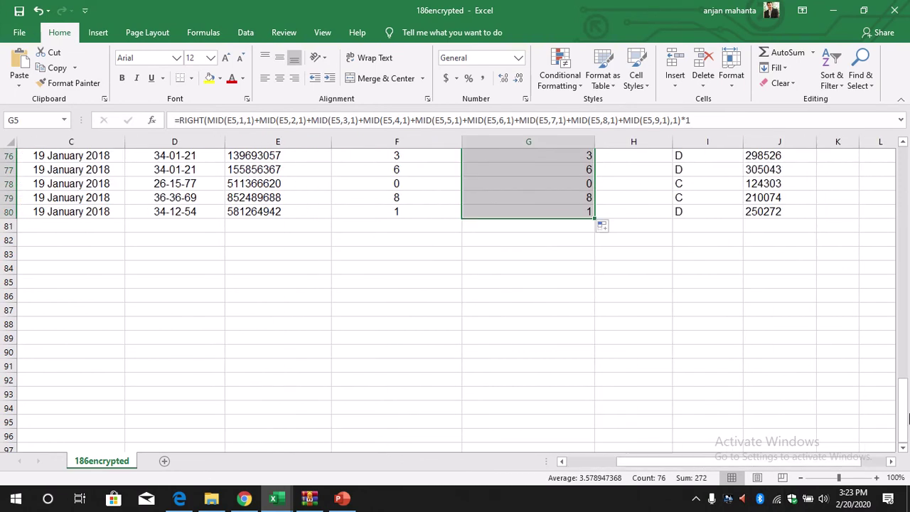
pyautogui.scroll(17, 589, 197)
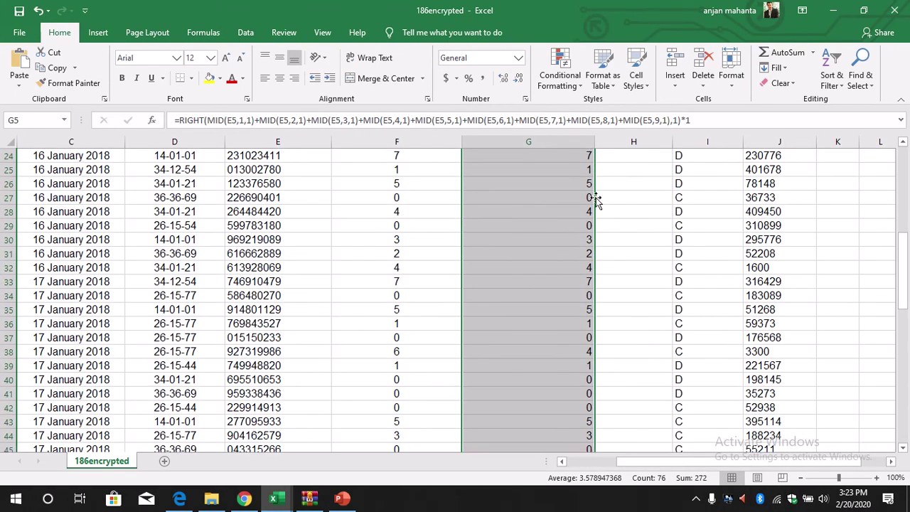
pyautogui.click(582, 201)
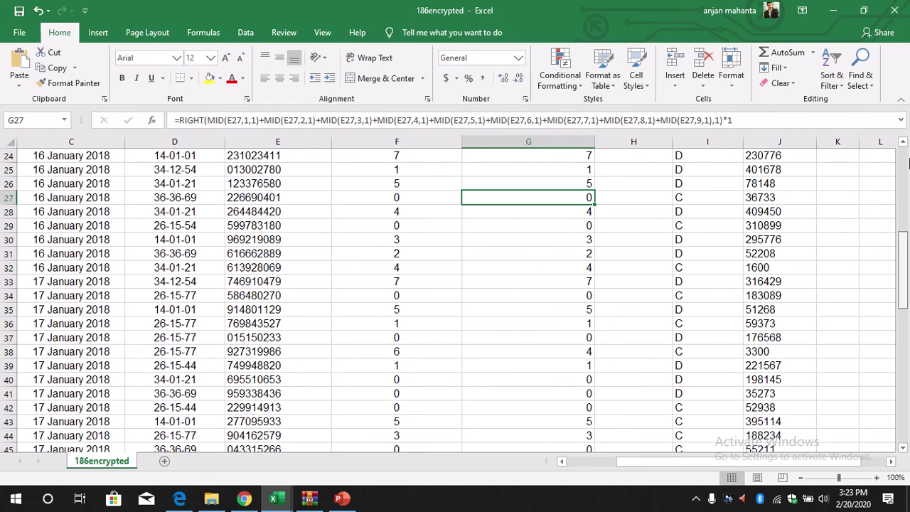
pyautogui.scroll(8, 906, 284)
pyautogui.click(536, 228)
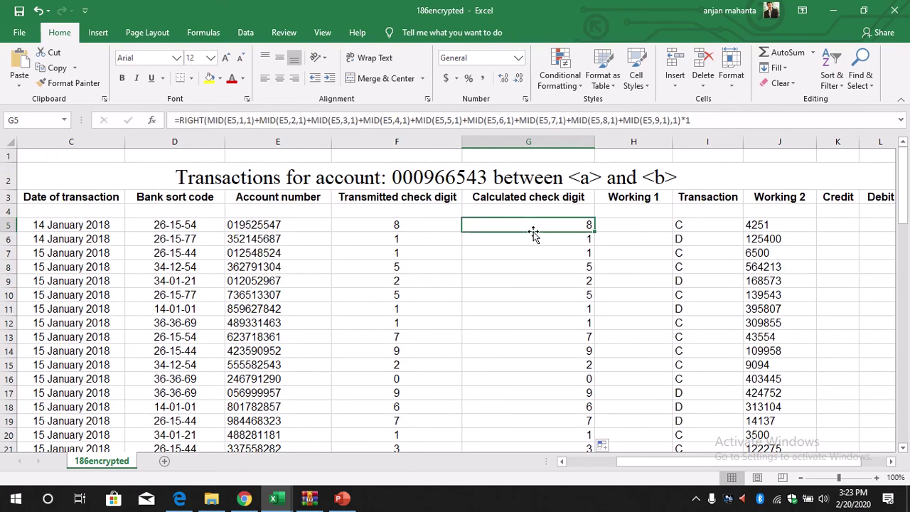
# Mark question 5's 'Transmitted and Calculated check digits.' phrase, then return to decrypt_anjan.
pyautogui.click(173, 505)
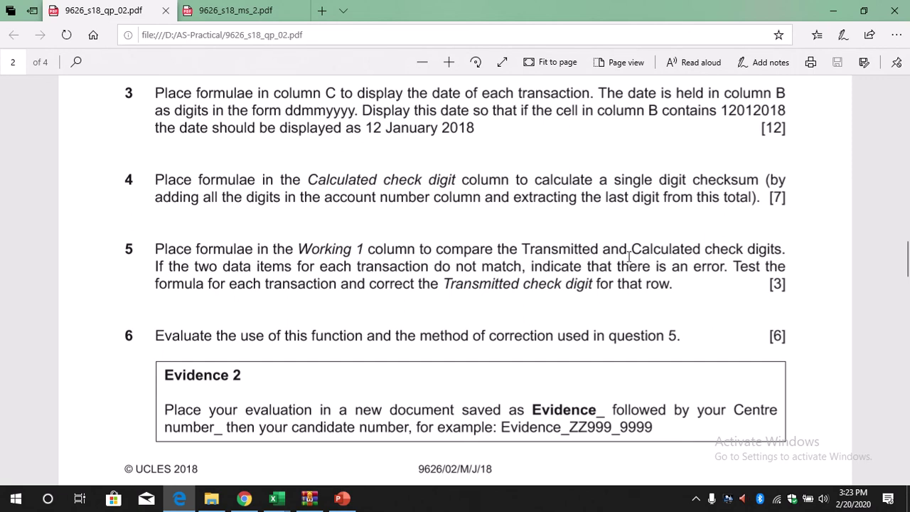
pyautogui.moveTo(784, 249); pyautogui.dragTo(532, 253)
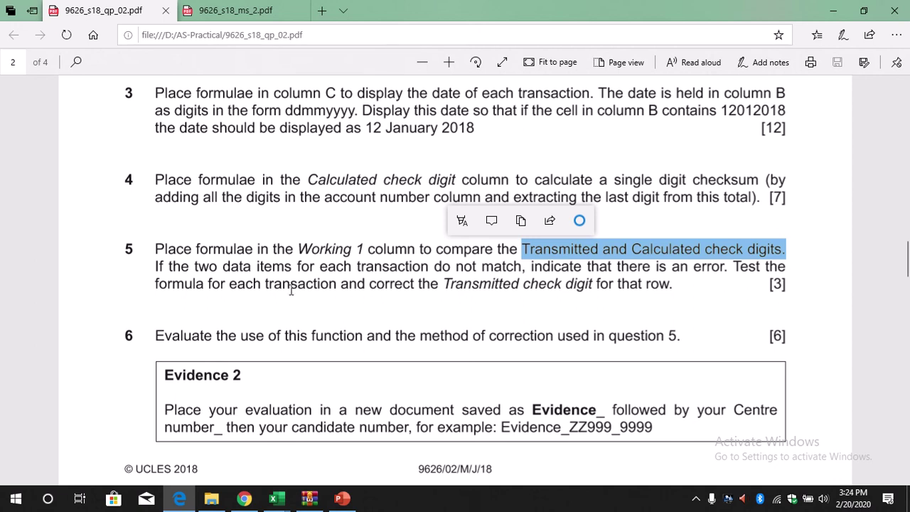
pyautogui.click(273, 501)
pyautogui.click(160, 438)
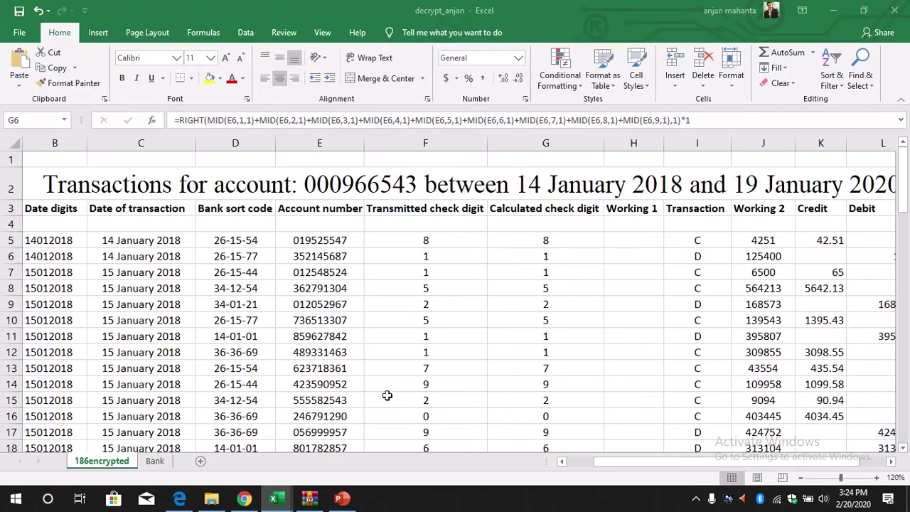
# Select and copy H5's Working 1 formula that flags mismatched check digits as Error.
pyautogui.click(642, 240)
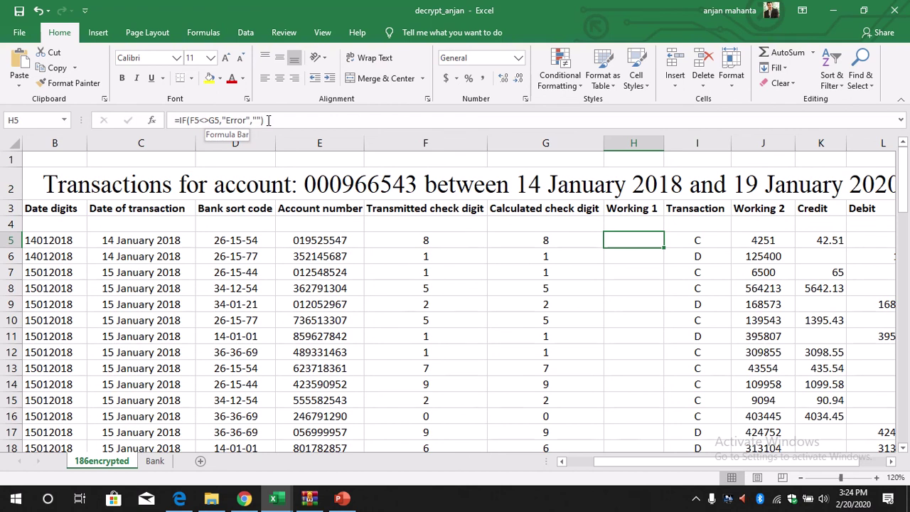
pyautogui.moveTo(268, 120); pyautogui.dragTo(175, 125)
pyautogui.hotkey('ctrl', 'c')
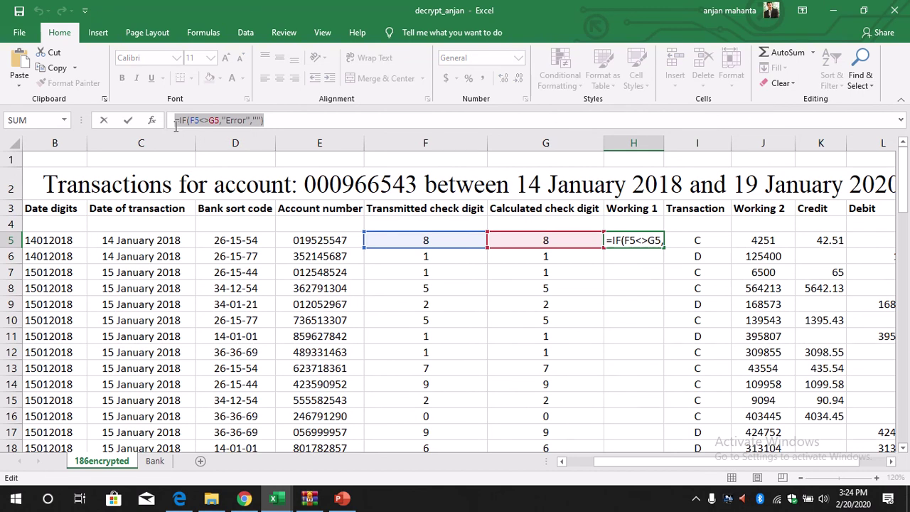
pyautogui.press('Return')
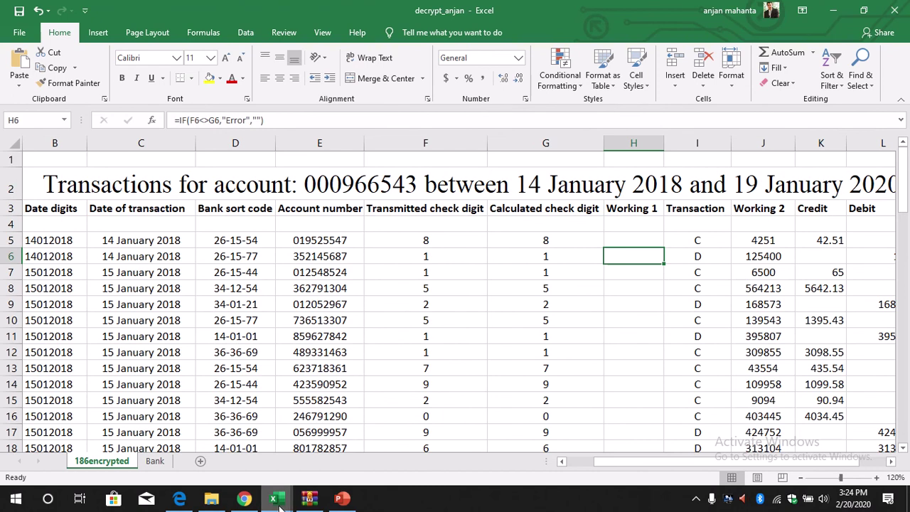
# Paste =IF(F5<>G5,"Error","") into H5 of the 186encrypted workbook.
pyautogui.moveTo(277, 500)
pyautogui.click(422, 446)
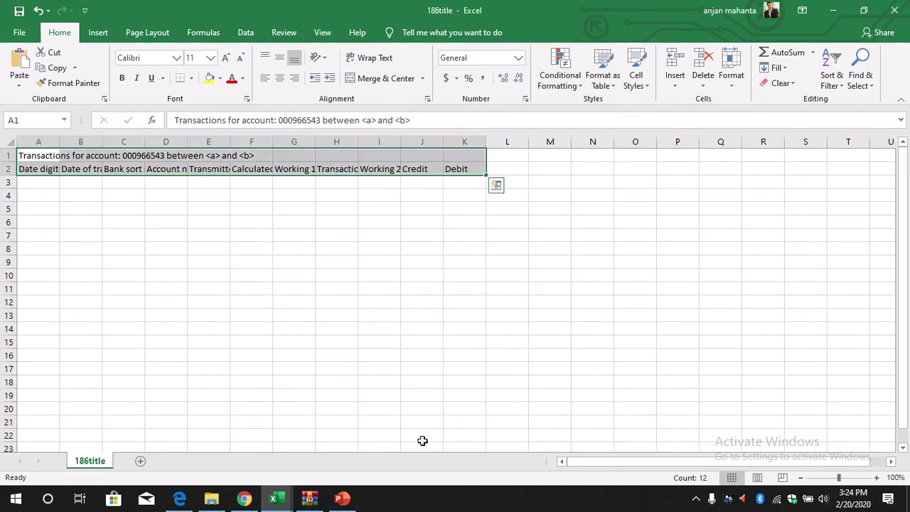
pyautogui.click(277, 475)
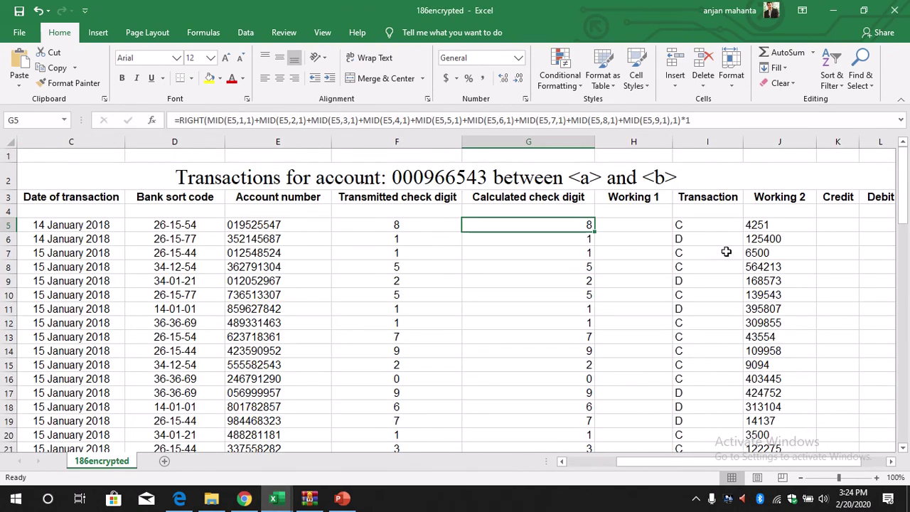
pyautogui.click(641, 225)
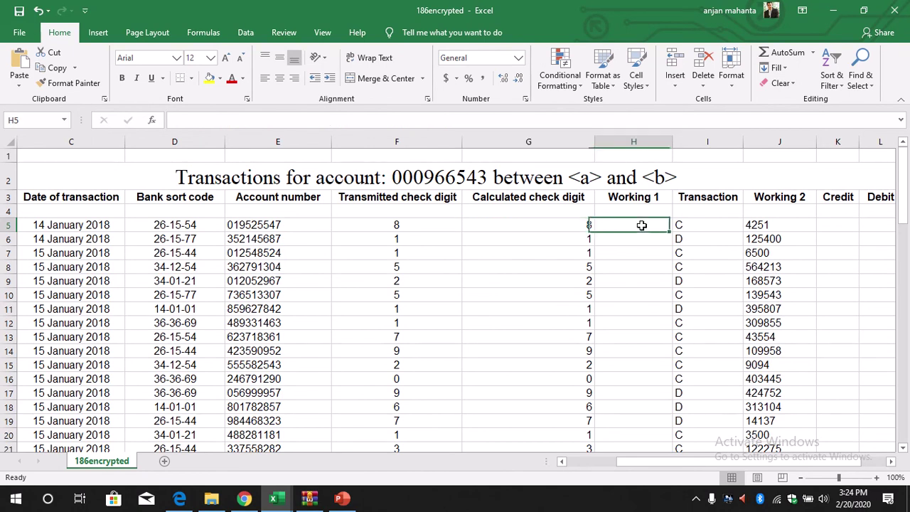
pyautogui.hotkey('ctrl', 'v')
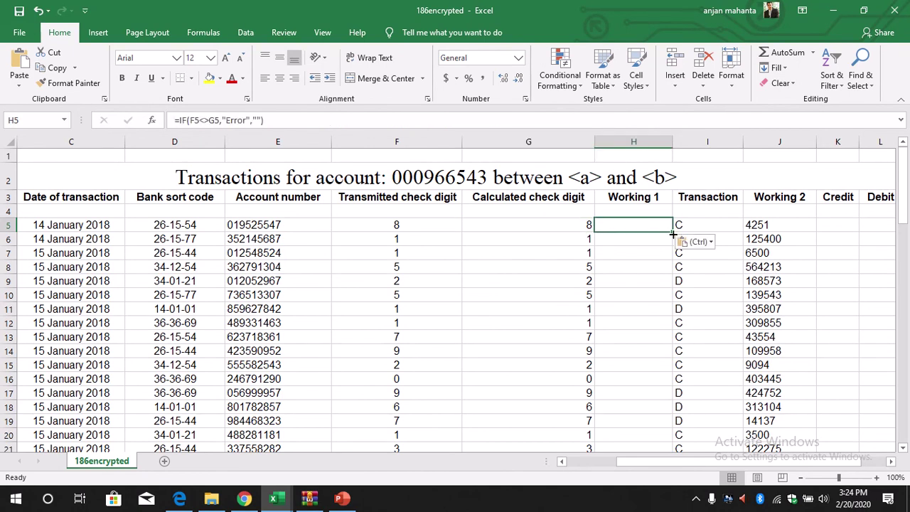
# Fill the Working 1 formula down to H80 and scroll to the Error in H38.
pyautogui.moveTo(672, 235); pyautogui.dragTo(647, 403)
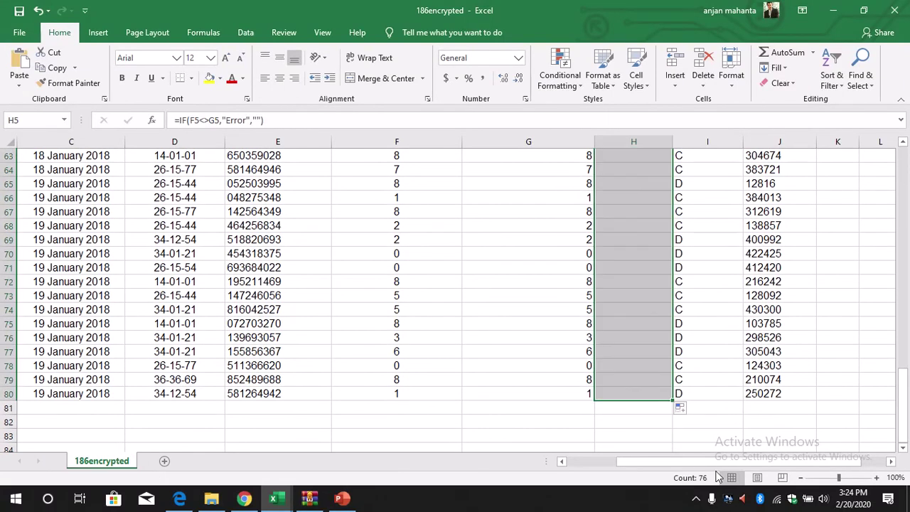
pyautogui.moveTo(691, 462); pyautogui.dragTo(679, 462)
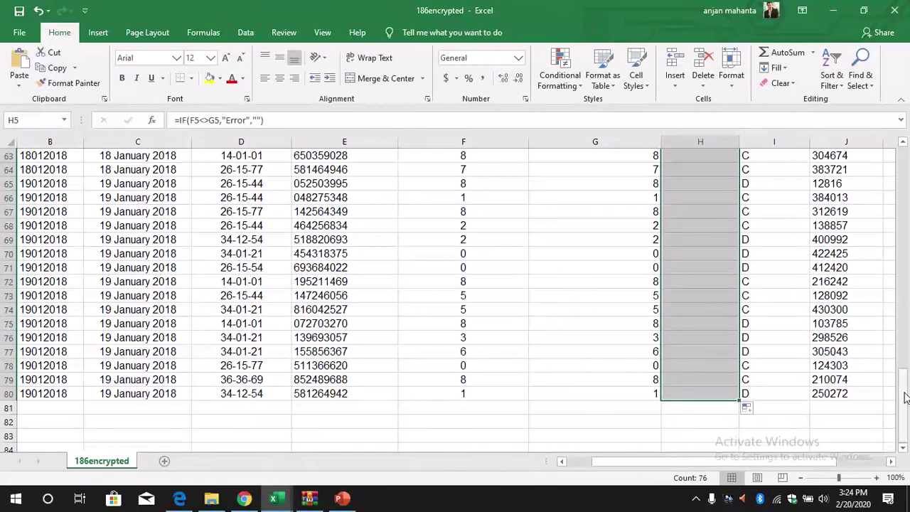
pyautogui.moveTo(905, 398); pyautogui.dragTo(901, 290)
# Inspect row 38's flagged Error, its transmitted digit in F38 and calculated digit in G38.
pyautogui.click(700, 183)
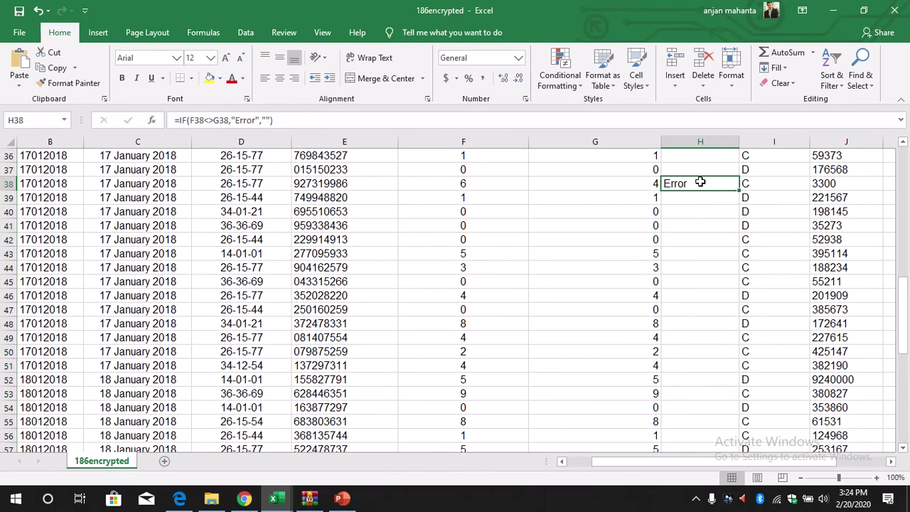
pyautogui.moveTo(904, 322); pyautogui.dragTo(905, 302)
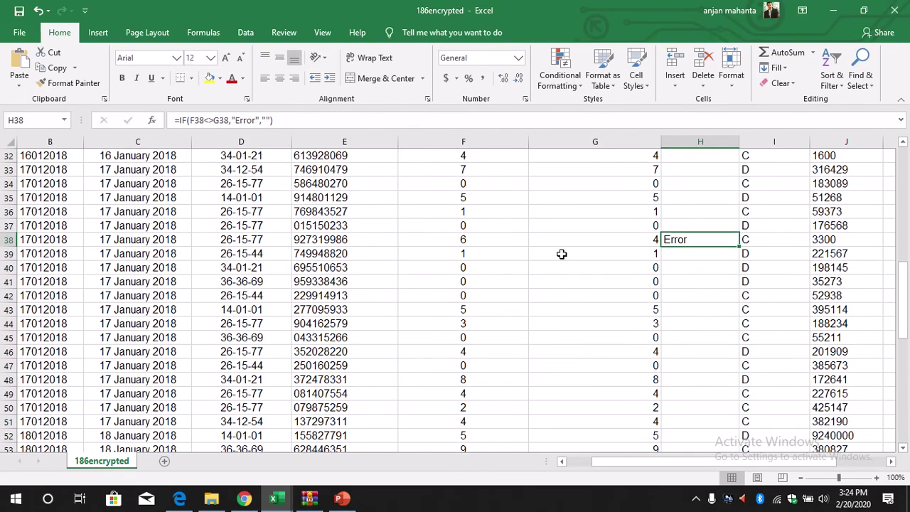
pyautogui.click(509, 242)
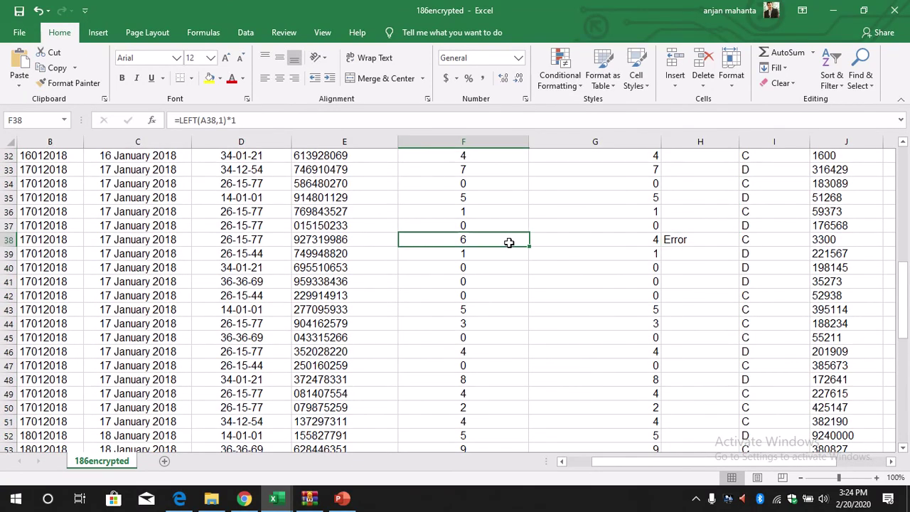
pyautogui.click(612, 241)
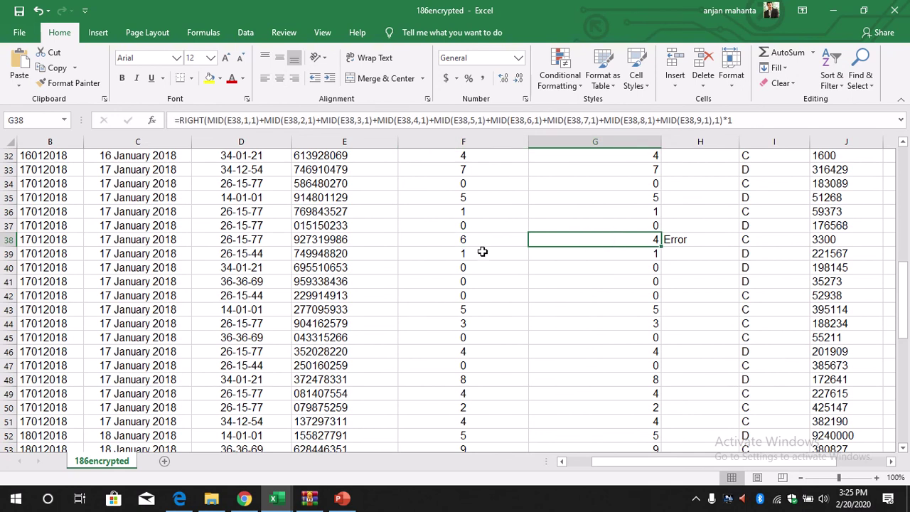
pyautogui.moveTo(636, 459); pyautogui.dragTo(598, 468)
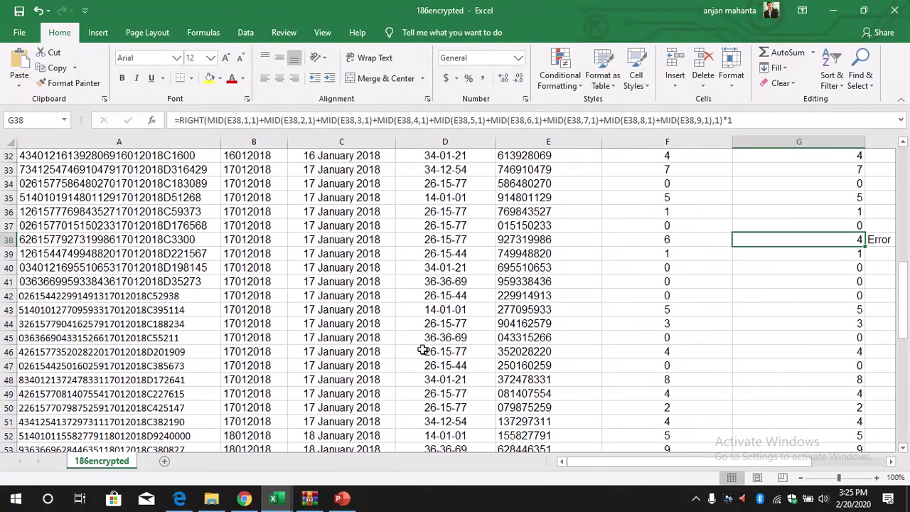
# Change A38's leading digit from 6 to 4.
pyautogui.click(27, 240)
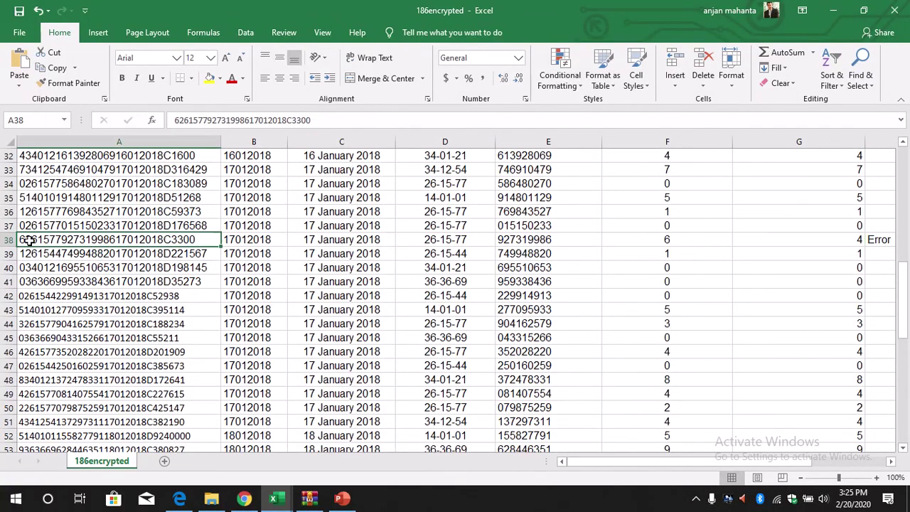
pyautogui.click(194, 128)
pyautogui.press('Home')
pyautogui.press('Delete')
pyautogui.write('4')
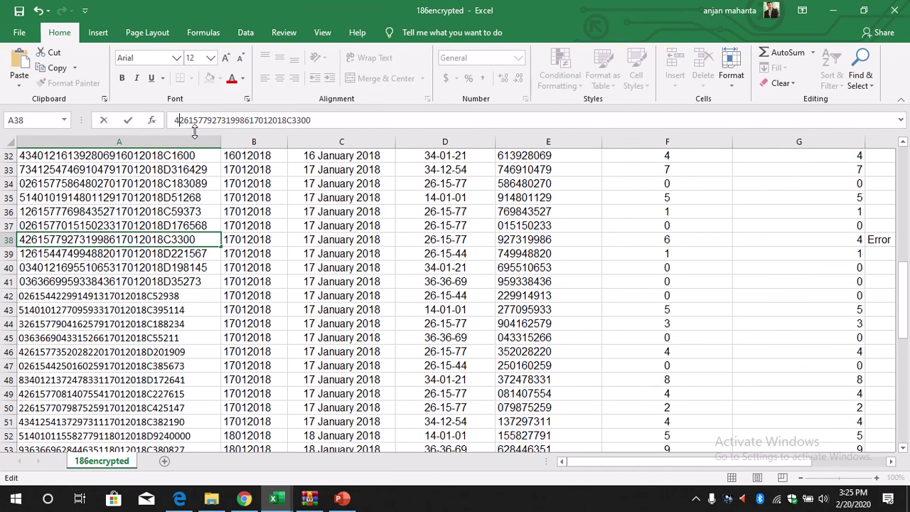
pyautogui.press('Return')
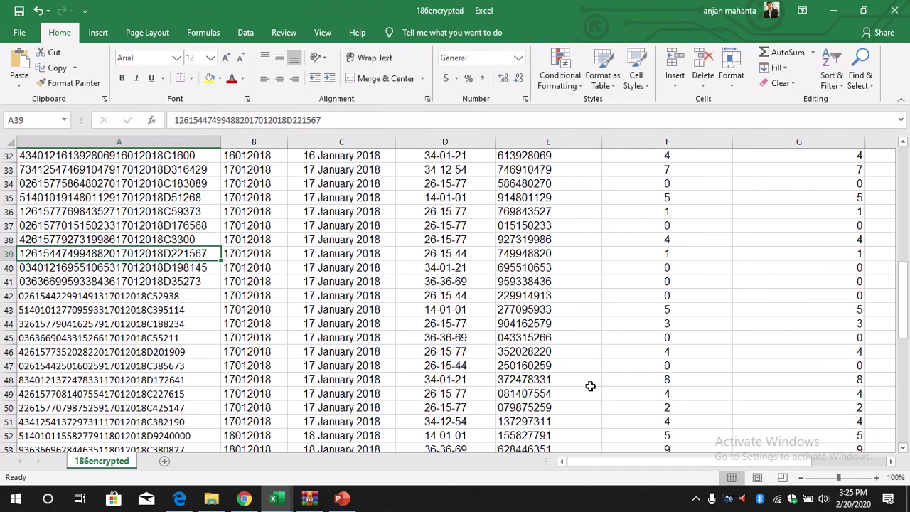
# Scroll back to the top, review the Working 1 formula in H5, and return to the PDF.
pyautogui.moveTo(626, 464); pyautogui.dragTo(634, 464)
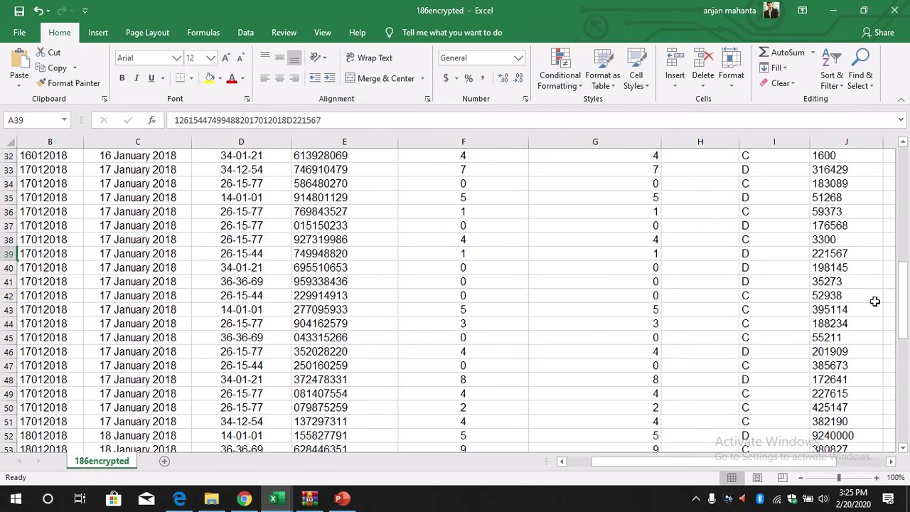
pyautogui.scroll(10, 905, 291)
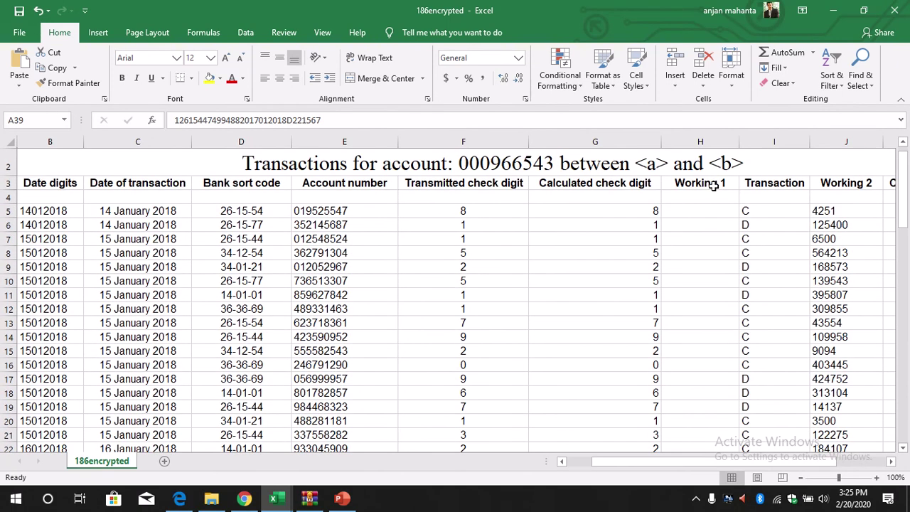
pyautogui.click(713, 186)
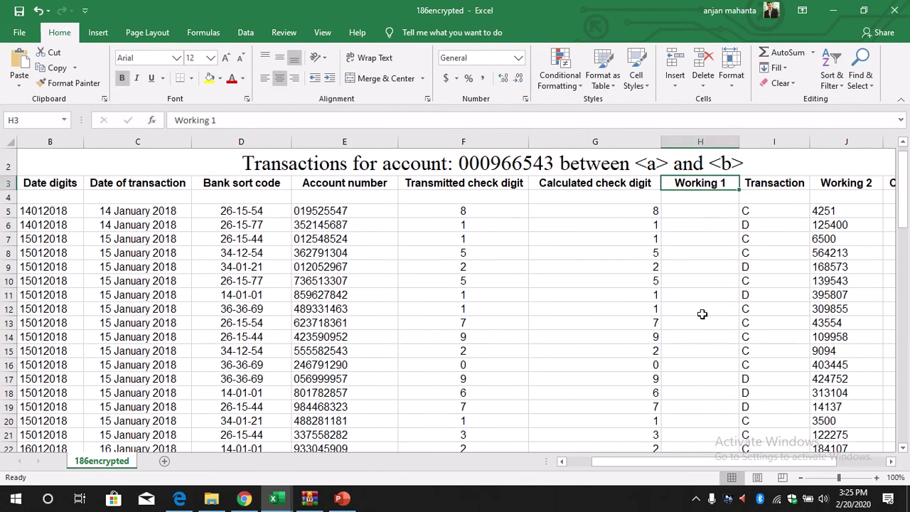
pyautogui.click(688, 215)
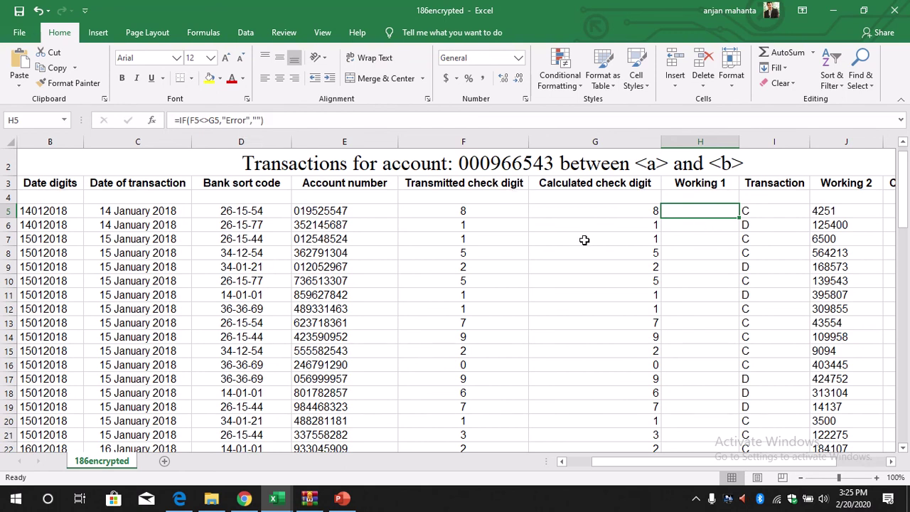
pyautogui.click(180, 502)
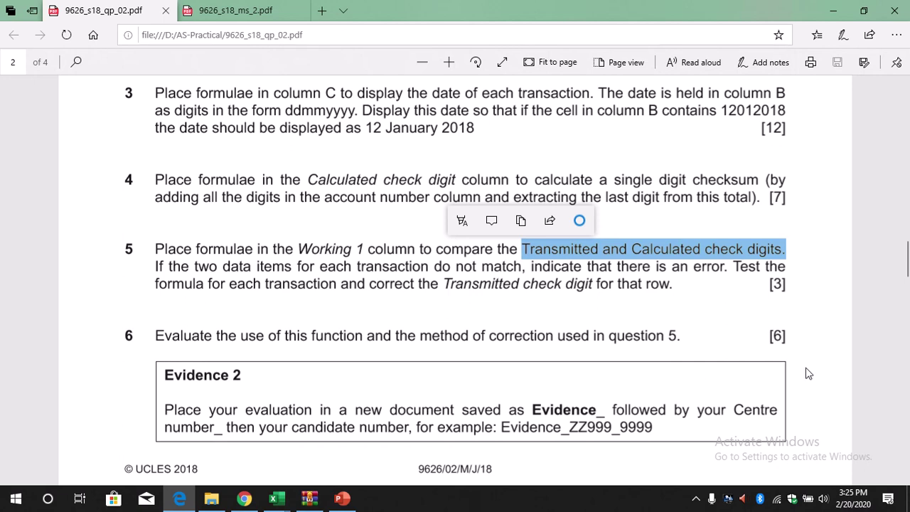
# Scroll the exam paper in Edge to page 3, showing questions 7 and 8.
pyautogui.moveTo(906, 250); pyautogui.dragTo(906, 257)
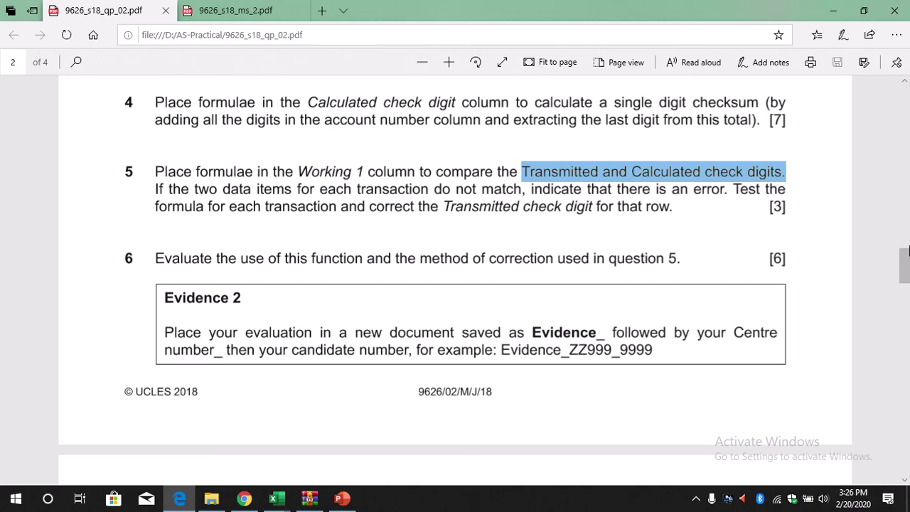
pyautogui.moveTo(906, 256); pyautogui.dragTo(906, 277)
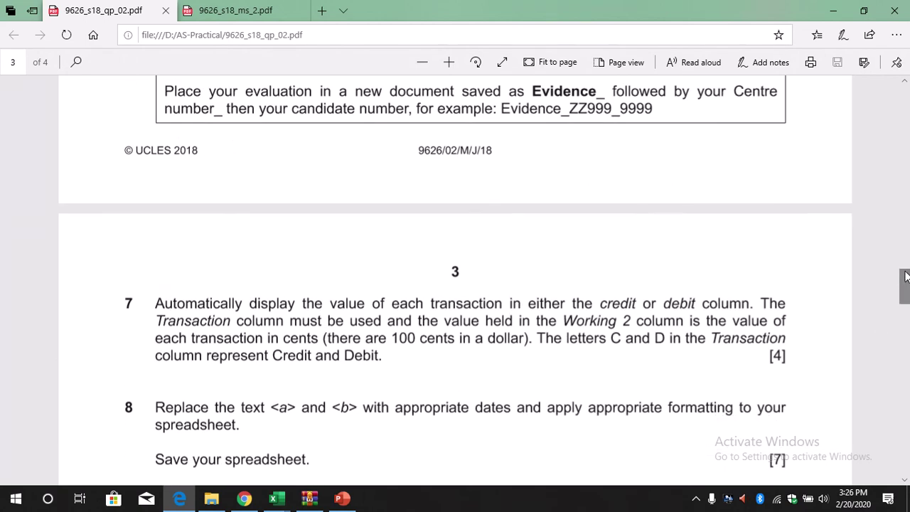